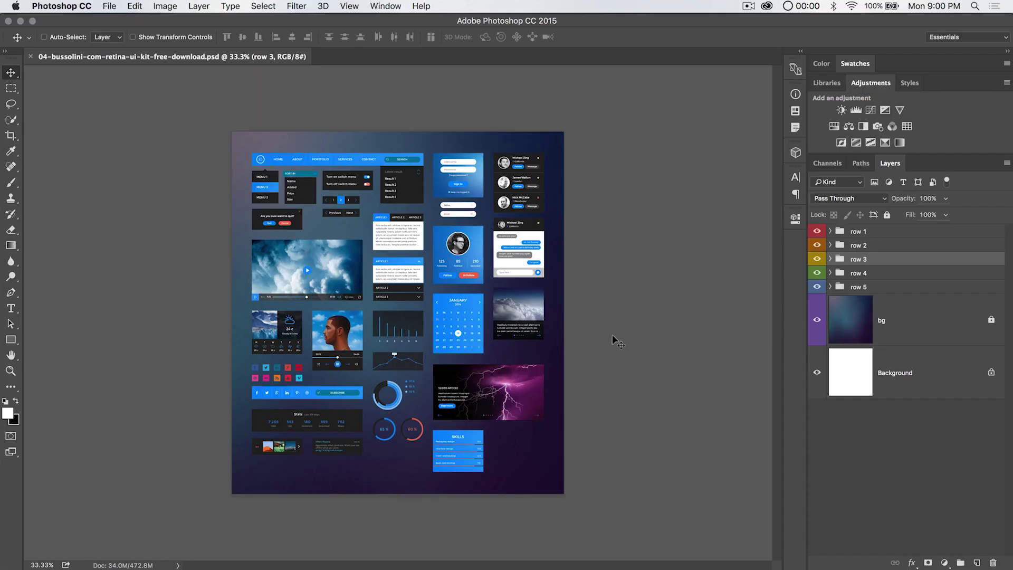
Step: Turn on Image Assets generation for the UI kit document
scroll(612, 334, "up", 3)
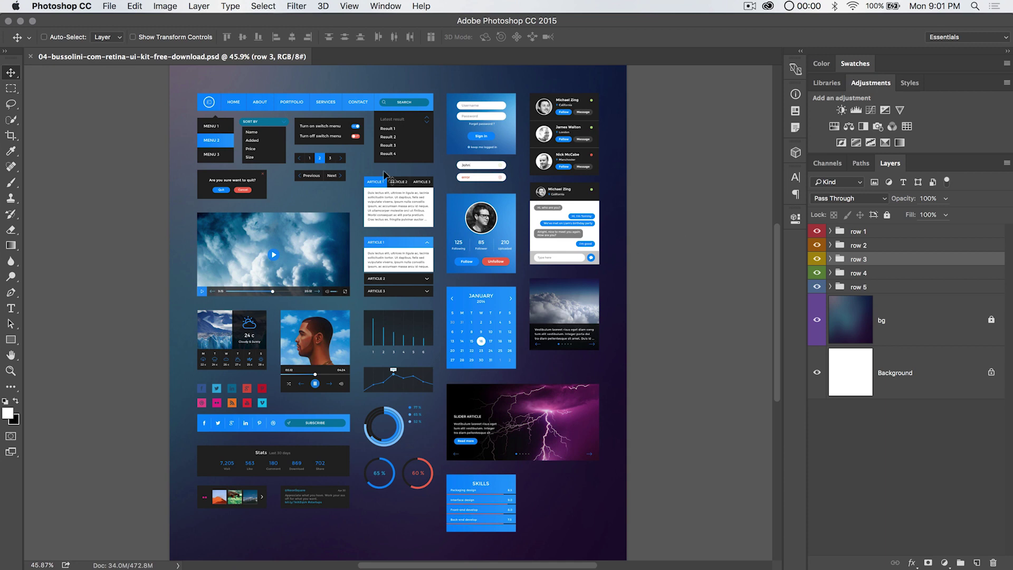
left_click(110, 5)
mouse_move(199, 183)
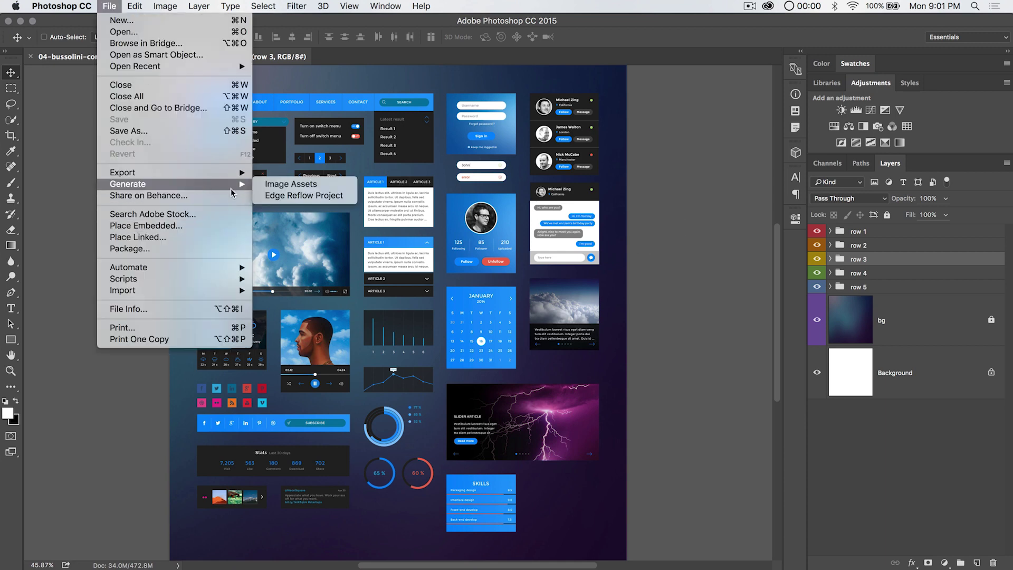
left_click(302, 185)
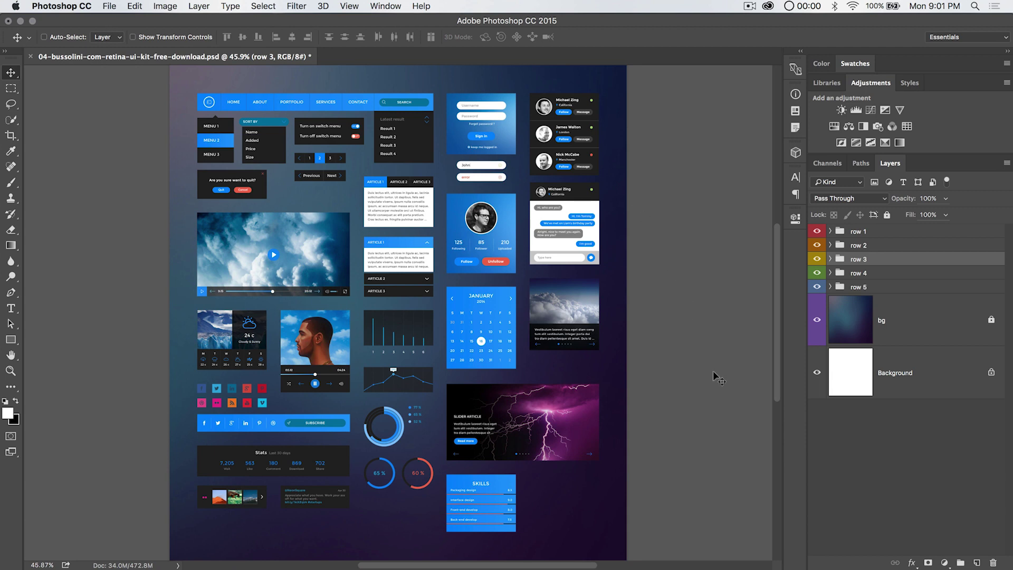
Step: Switch to Finder, look inside the 04-bussolini-com-retina-ui-kit-free-download-assets folder on the Desktop, and return to Photoshop
key("super+Tab")
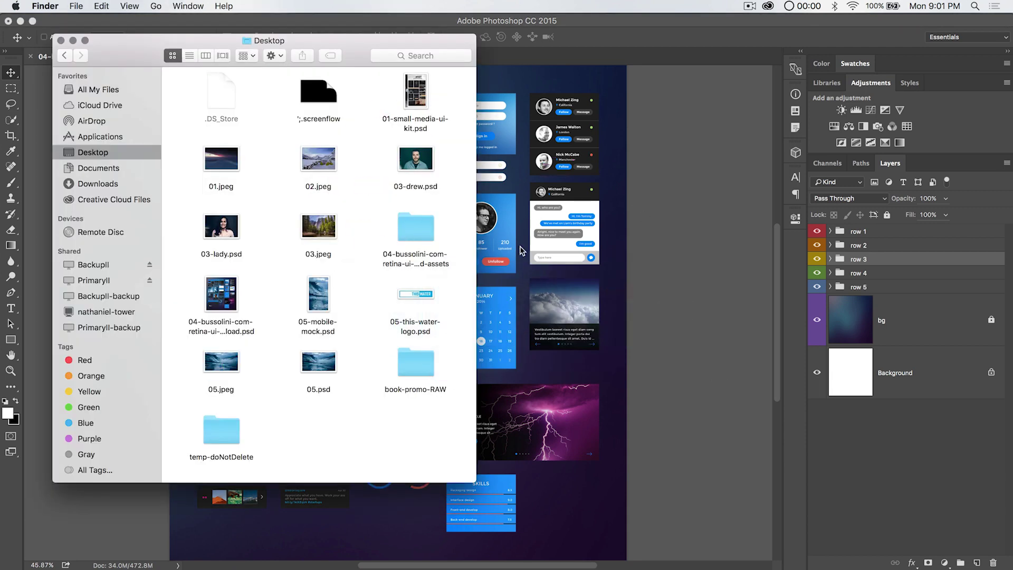
left_click(222, 289)
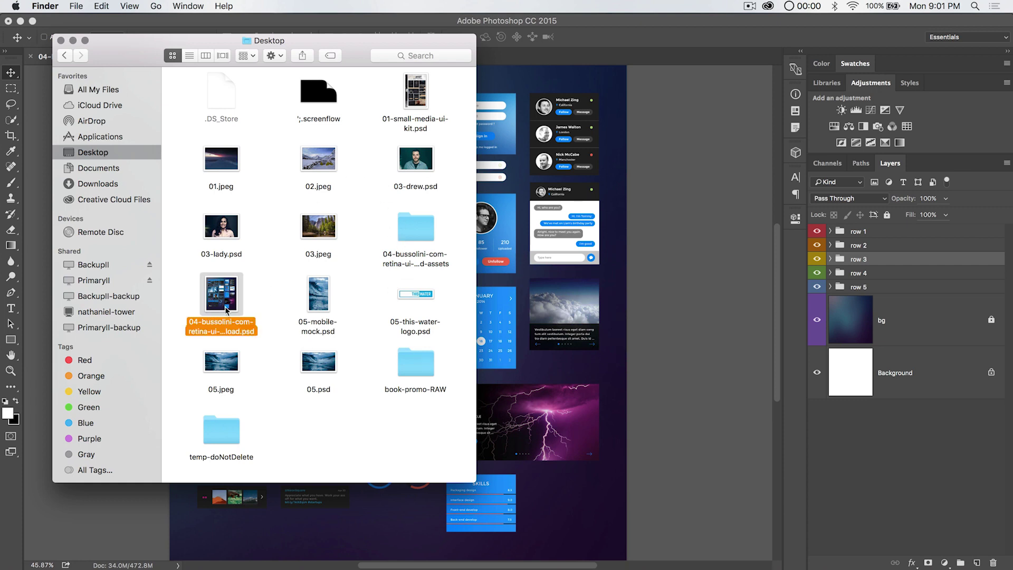
left_click(431, 229)
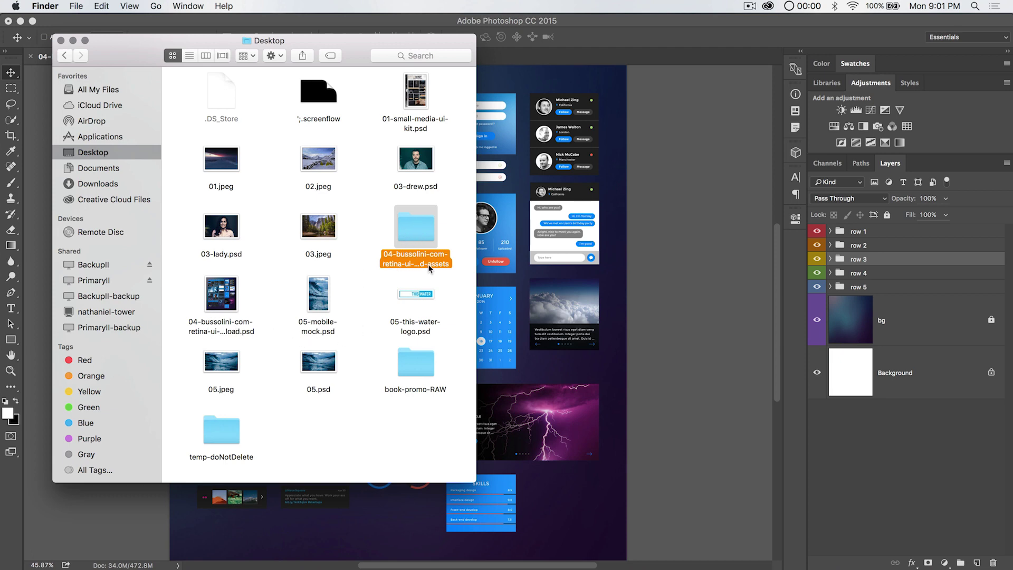
double_click(416, 227)
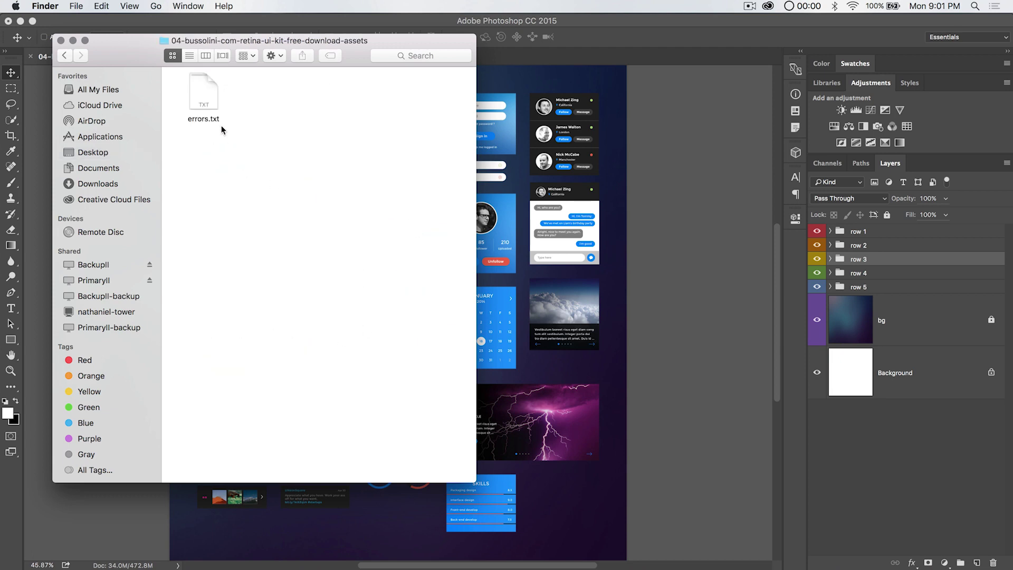
left_click(64, 56)
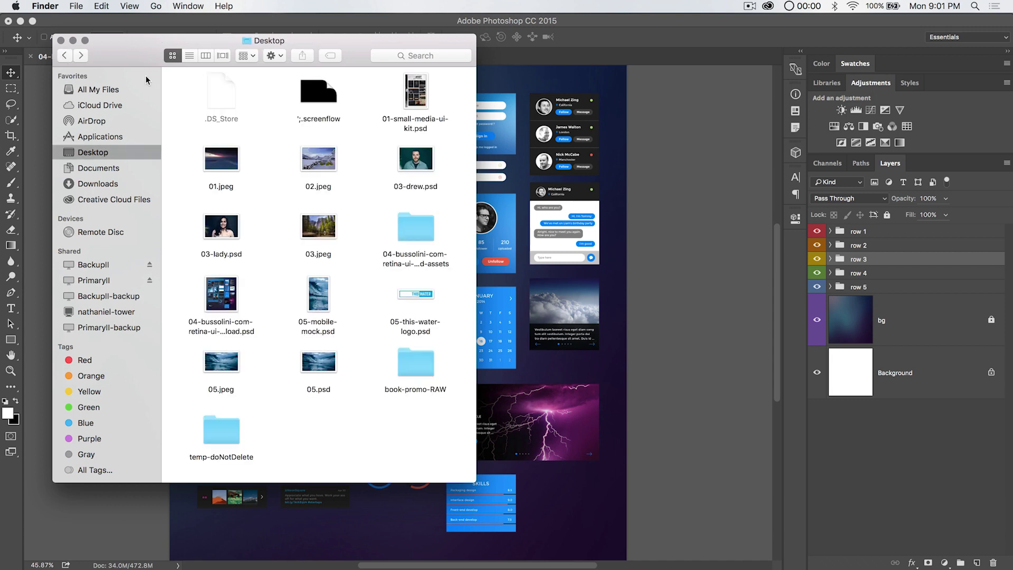
left_click(686, 347)
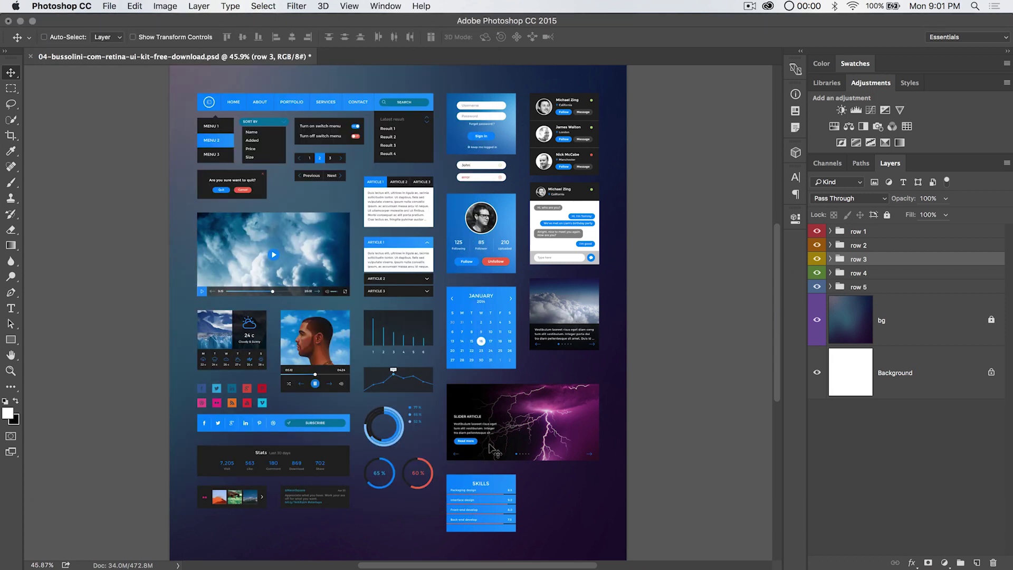
Step: Select the lightning picture's layer from the slider article on the canvas, viewed at 100%
key("z")
left_click(551, 427)
left_click(518, 420)
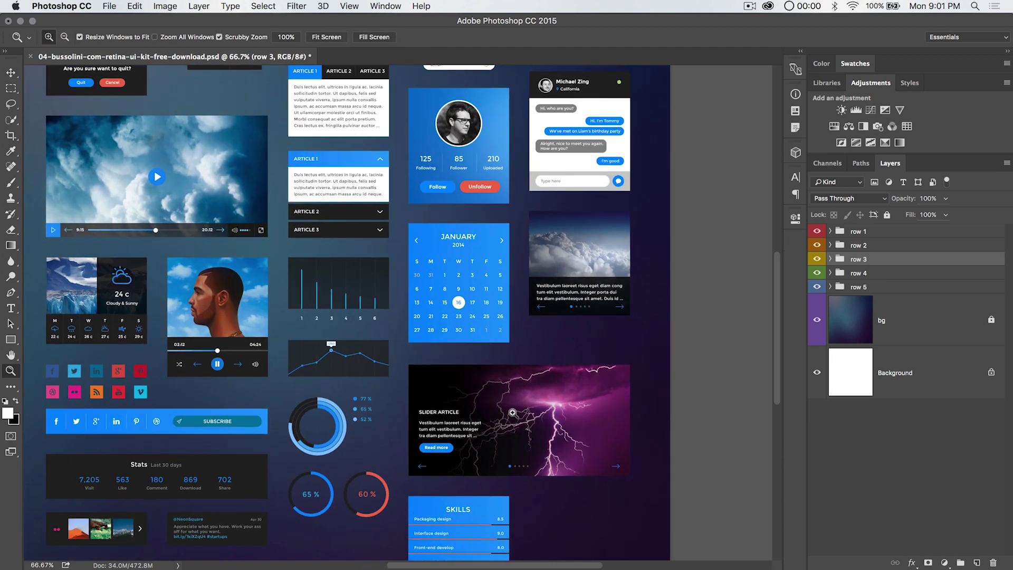
left_click(517, 411)
key("v")
left_click(513, 381, "super")
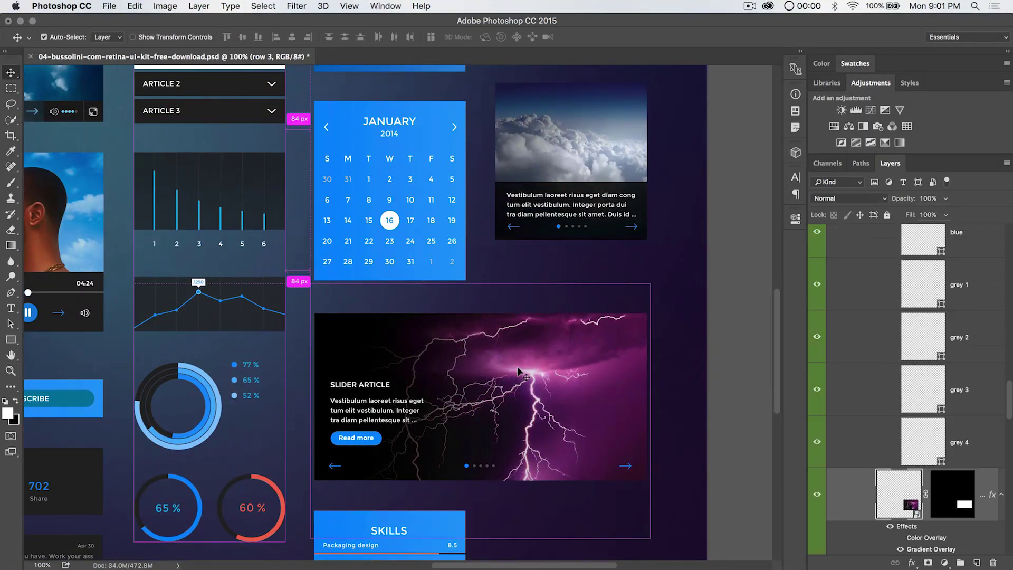
Step: Collapse the button, arrow and point groups inside the slider group and select the Pic layer below them
left_click(879, 283)
scroll(886, 287, "up", 3)
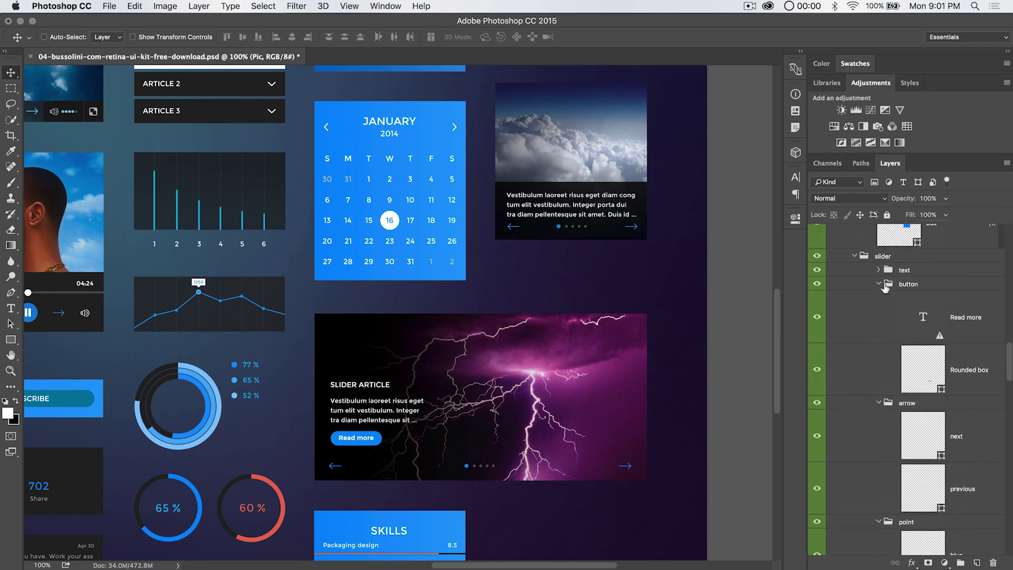
left_click(878, 324)
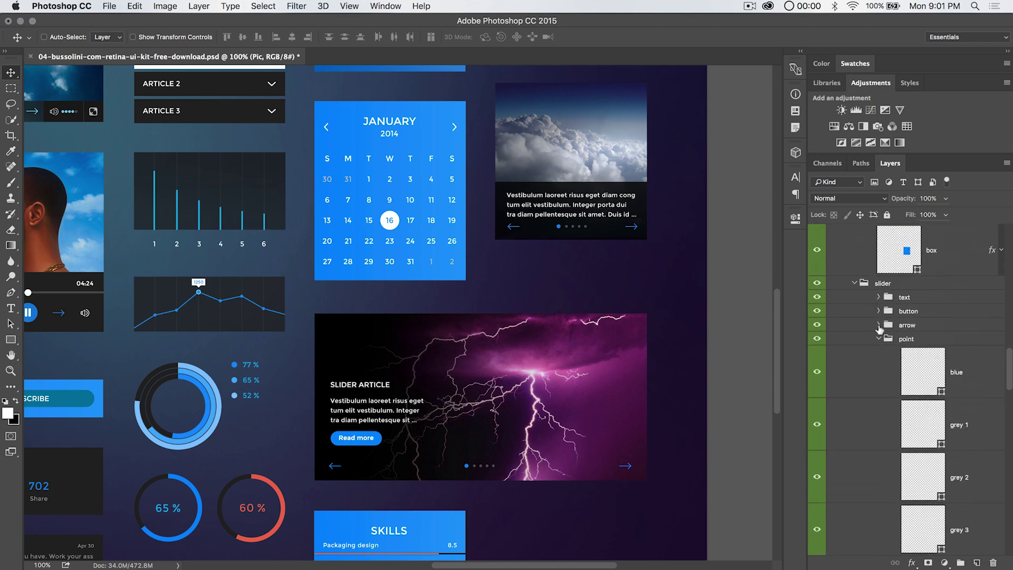
left_click(879, 339)
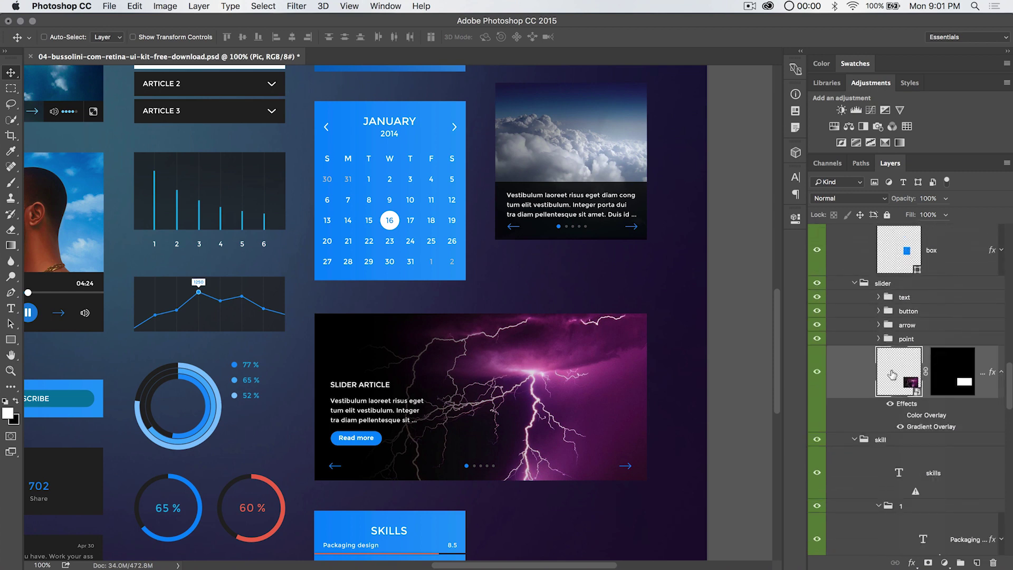
left_click(892, 337)
left_click(895, 310)
left_click(899, 297)
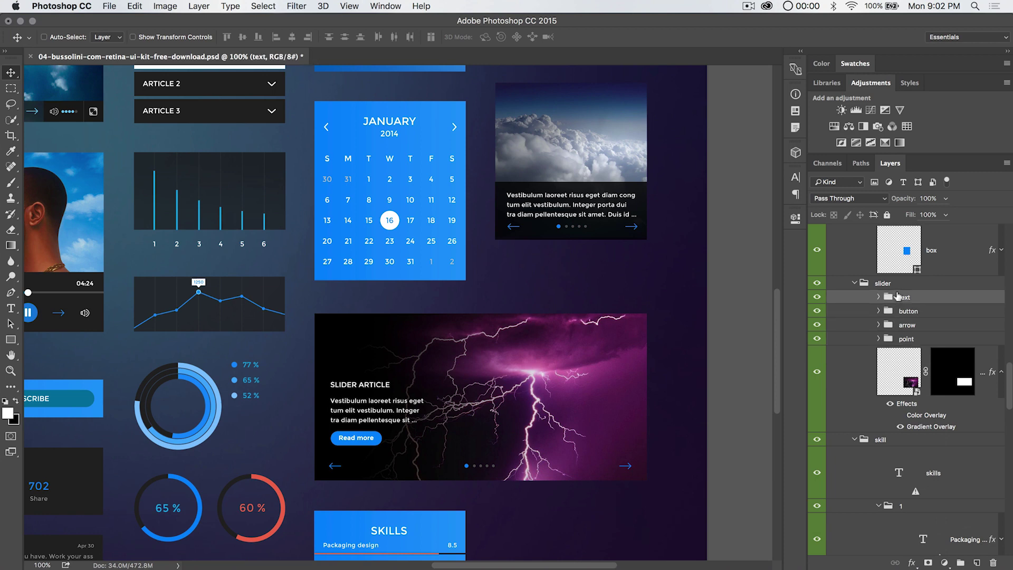
left_click(901, 362)
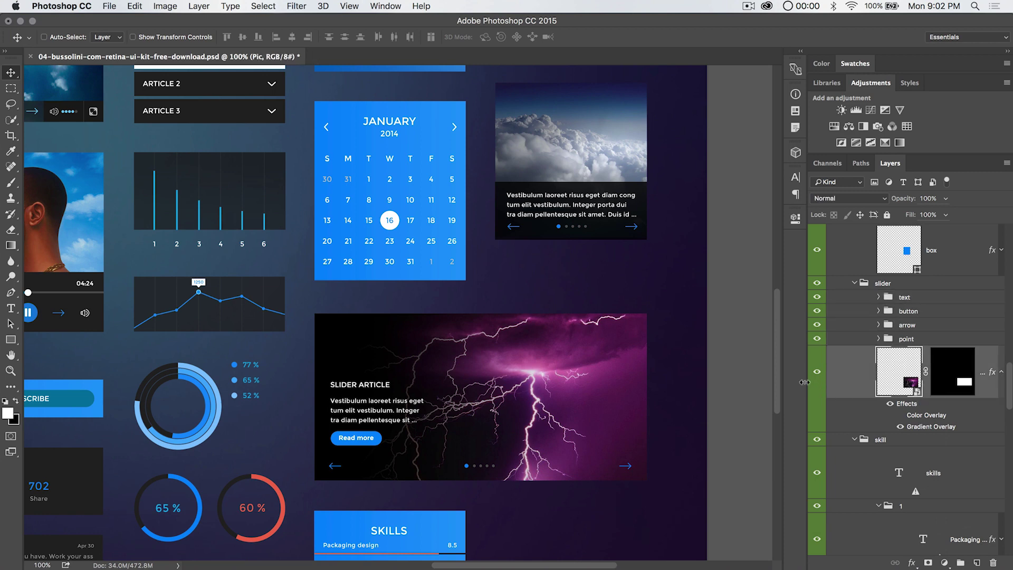
Step: Rename the slider's Pic layer as light-flash.jpg and collapse its list of effects
left_click_drag(806, 383, 714, 384)
double_click(893, 372)
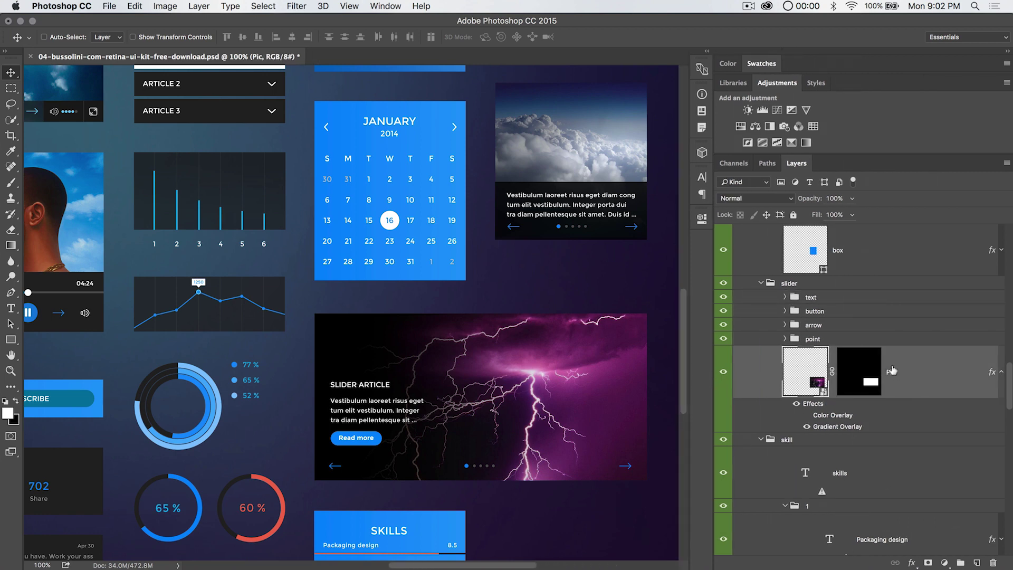
type("light-flash.jpg")
key("Return")
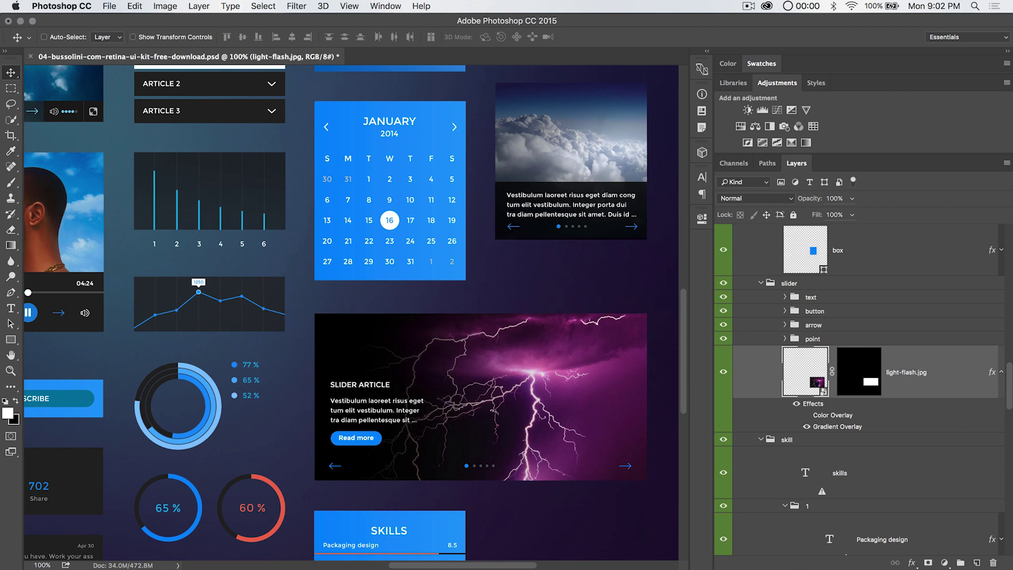
left_click(1001, 372)
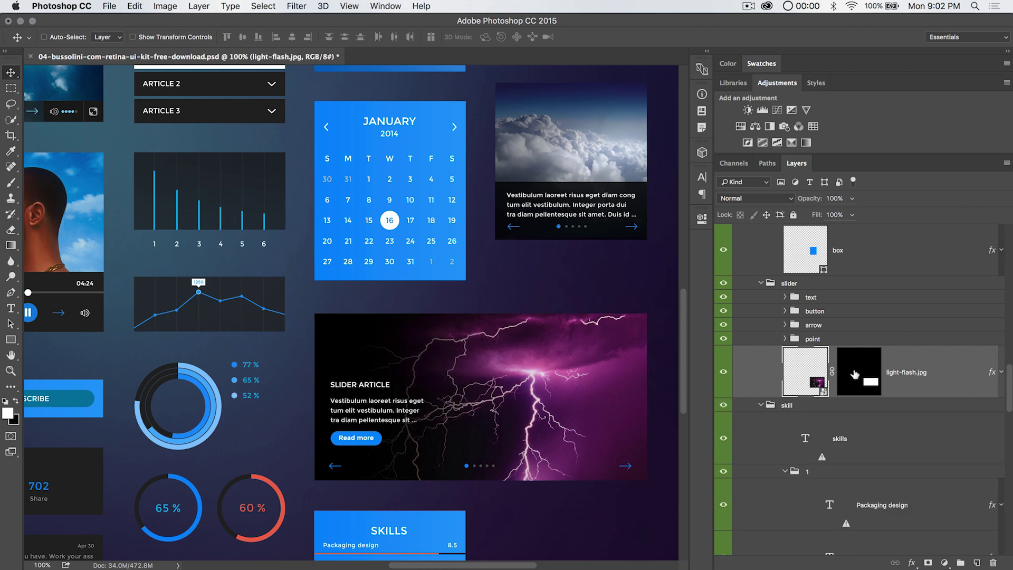
Step: Switch to Finder, open the UI kit's assets folder and preview light-flash.jpg
key("super+Tab")
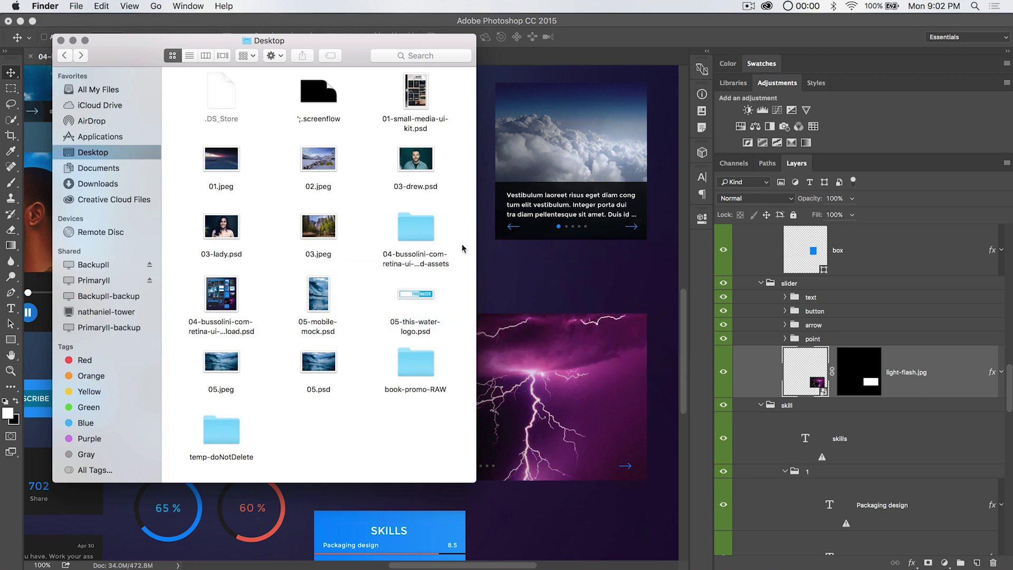
double_click(407, 232)
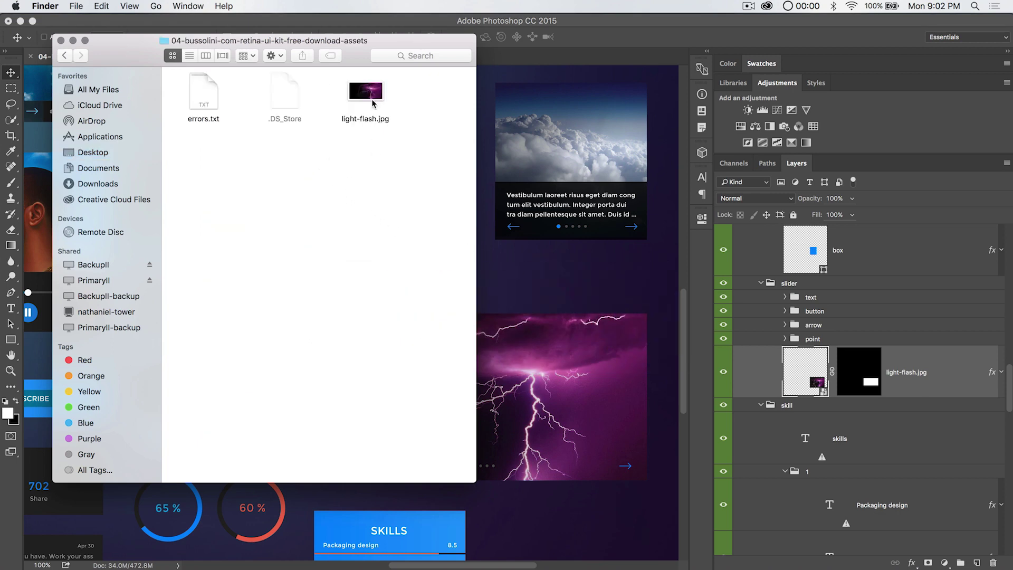
left_click(373, 95)
key("space")
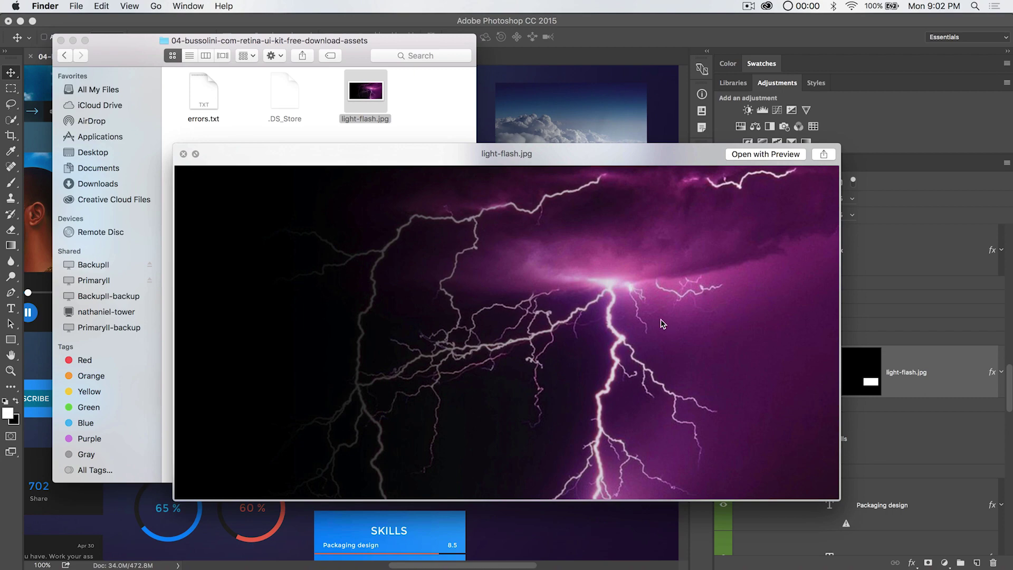
key("space")
Step: Back in Photoshop, apply a green #24ef53 Color Overlay to the light-flash.jpg layer using the Color blend mode
left_click(991, 372)
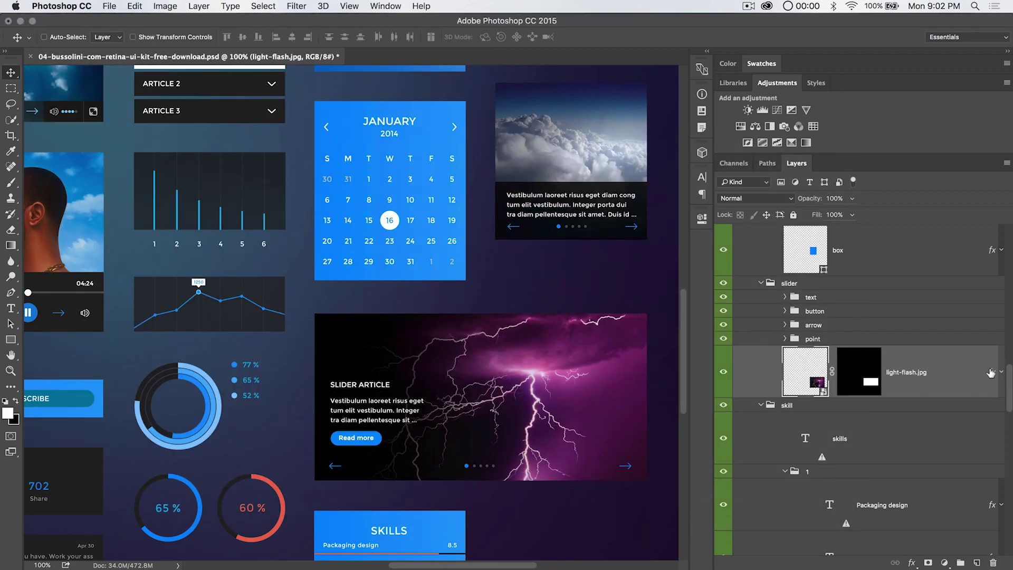
double_click(991, 373)
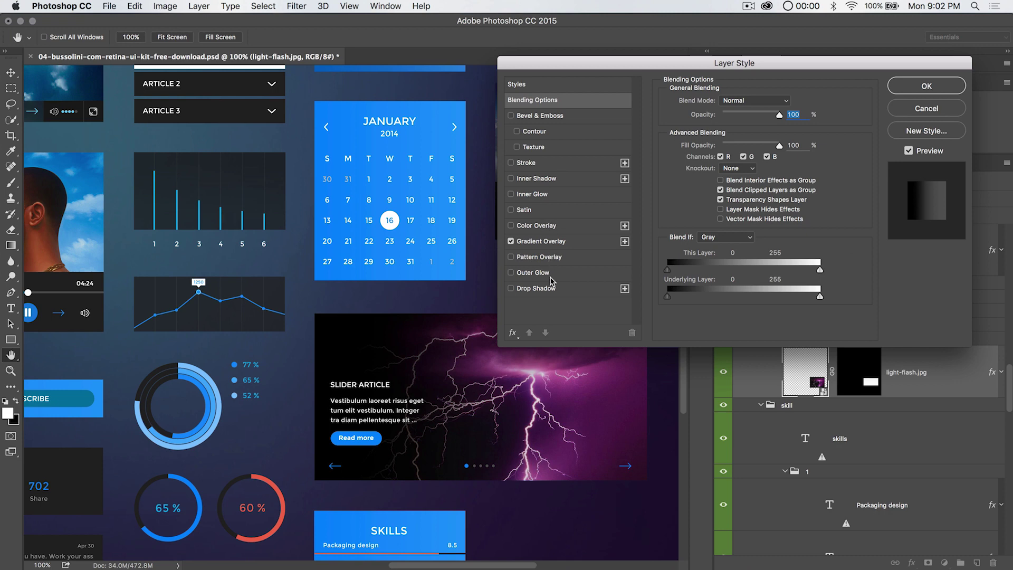
left_click(539, 227)
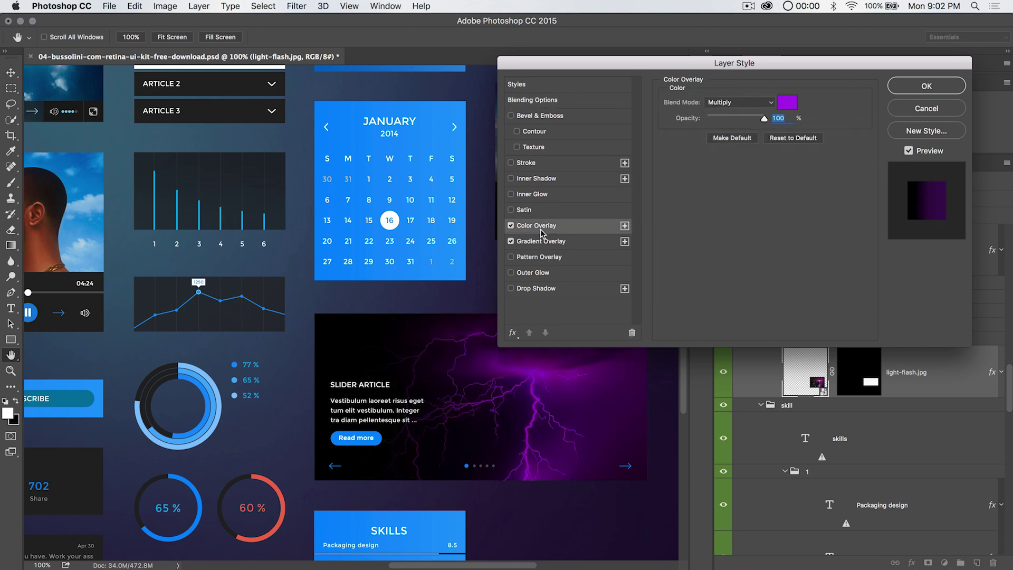
left_click(787, 101)
left_click(380, 236)
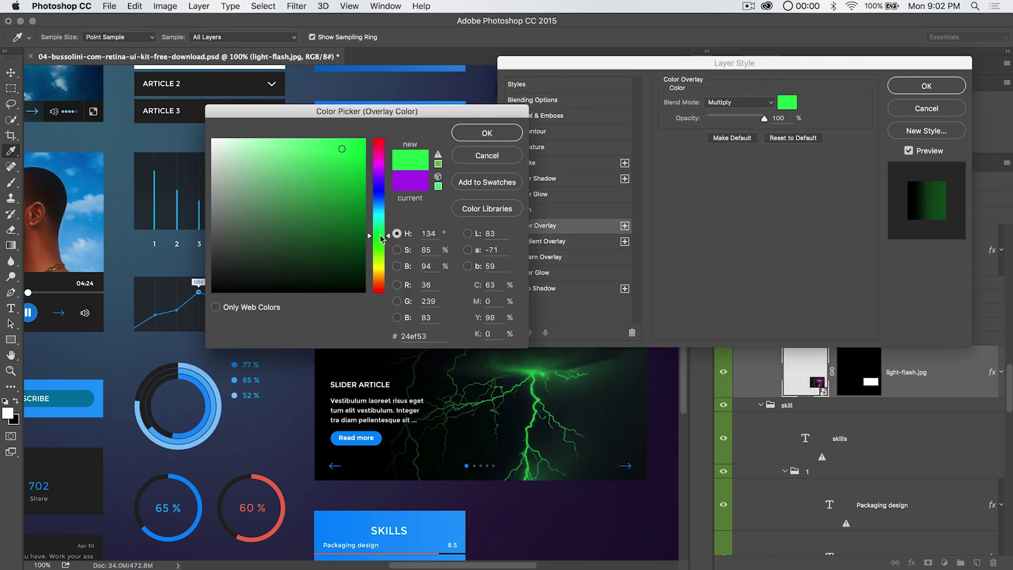
left_click(487, 132)
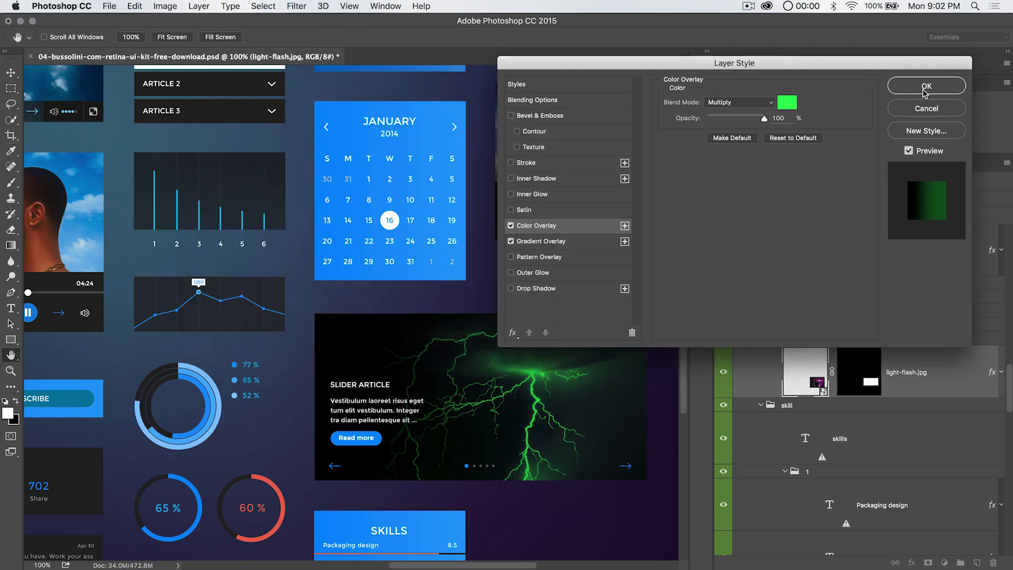
left_click(765, 102)
left_click(749, 329)
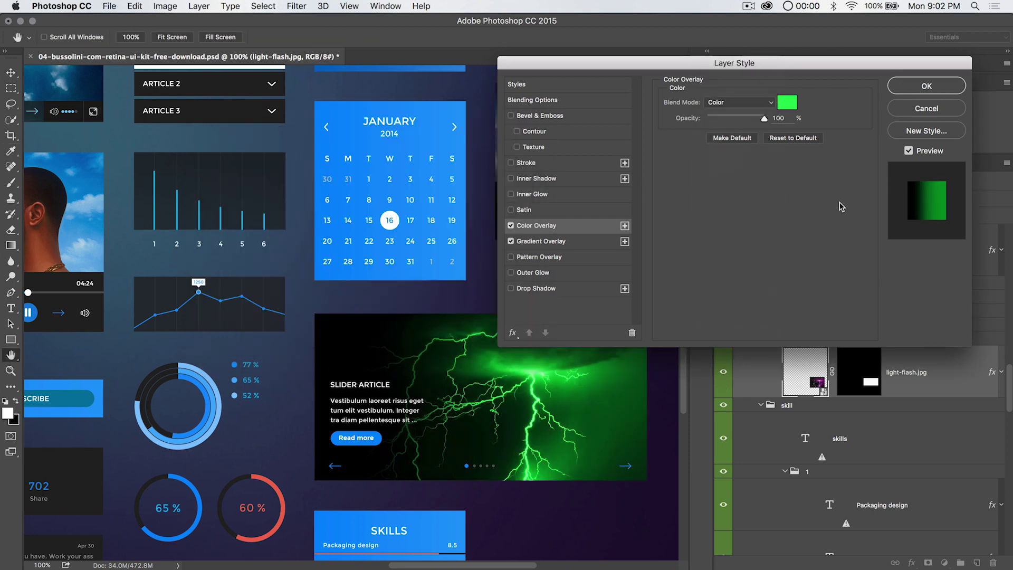
left_click(918, 87)
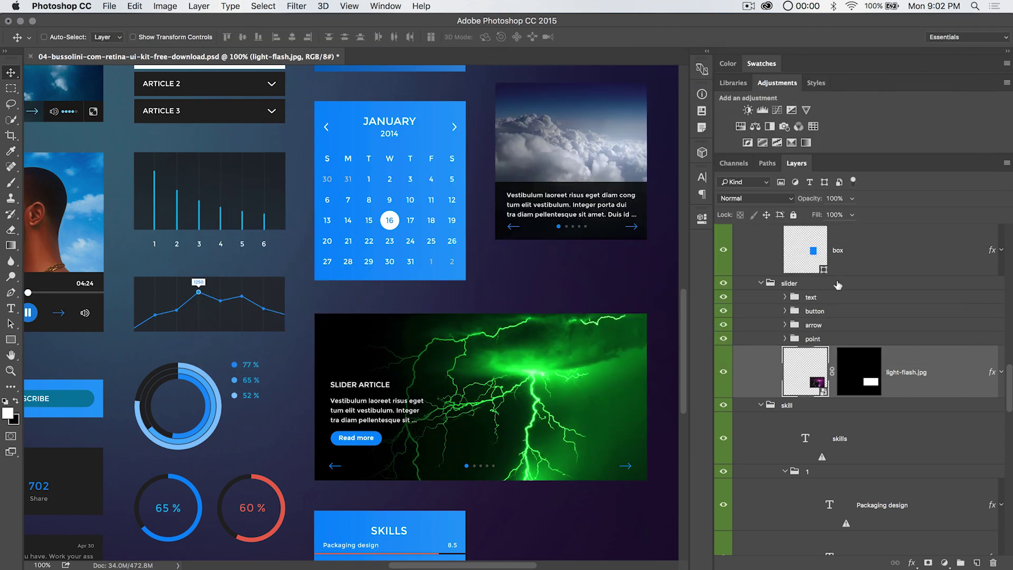
Step: Switch to Finder and preview the regenerated light-flash.jpg in the assets folder
key("super+Tab")
left_click(374, 92)
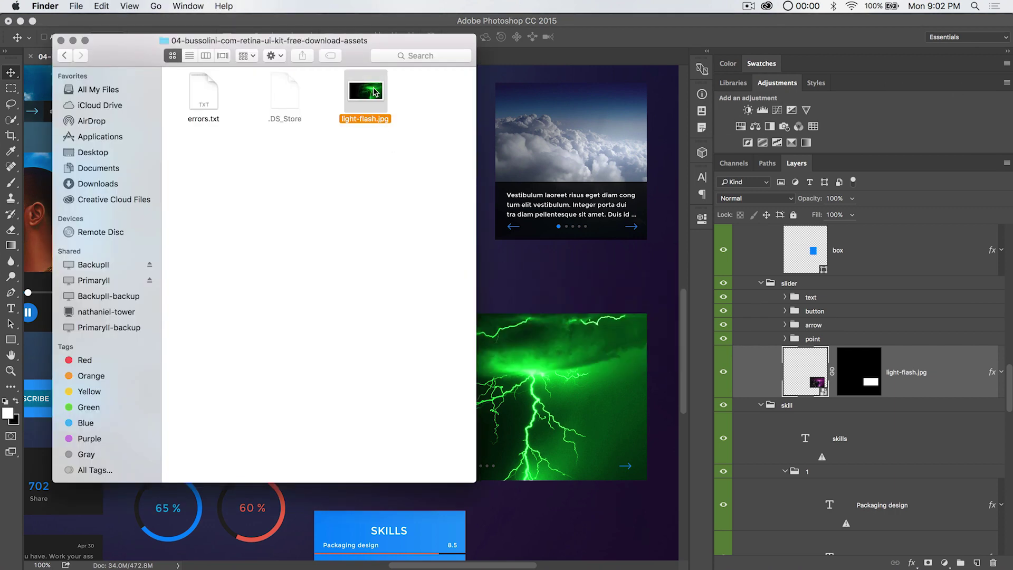
key("space")
key("space")
Step: Return to Photoshop, undo the green color overlay and rename the light-flash.jpg layer as light
left_click(918, 379)
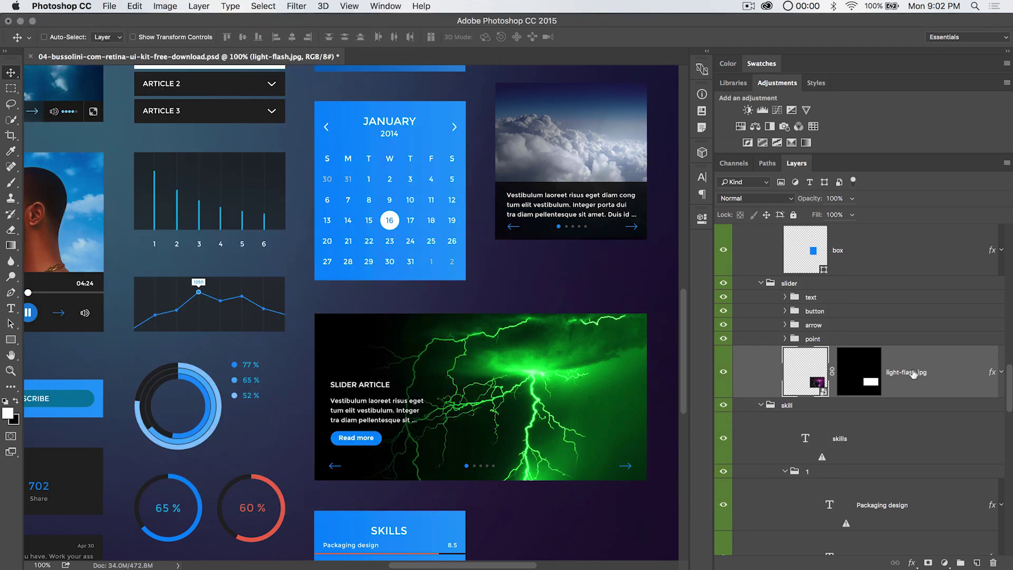
left_click(989, 374, "super")
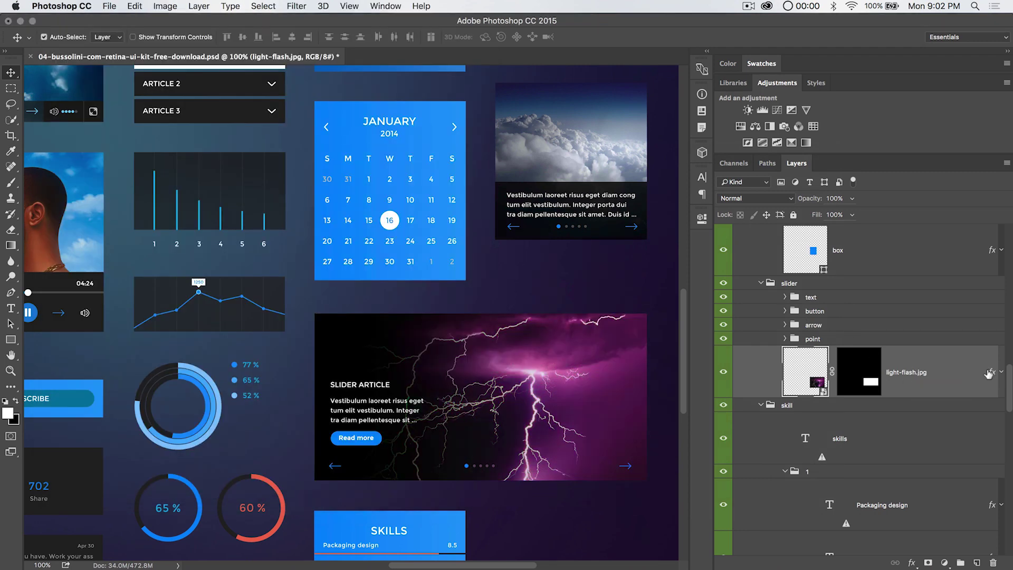
double_click(906, 372)
type("light")
key("Return")
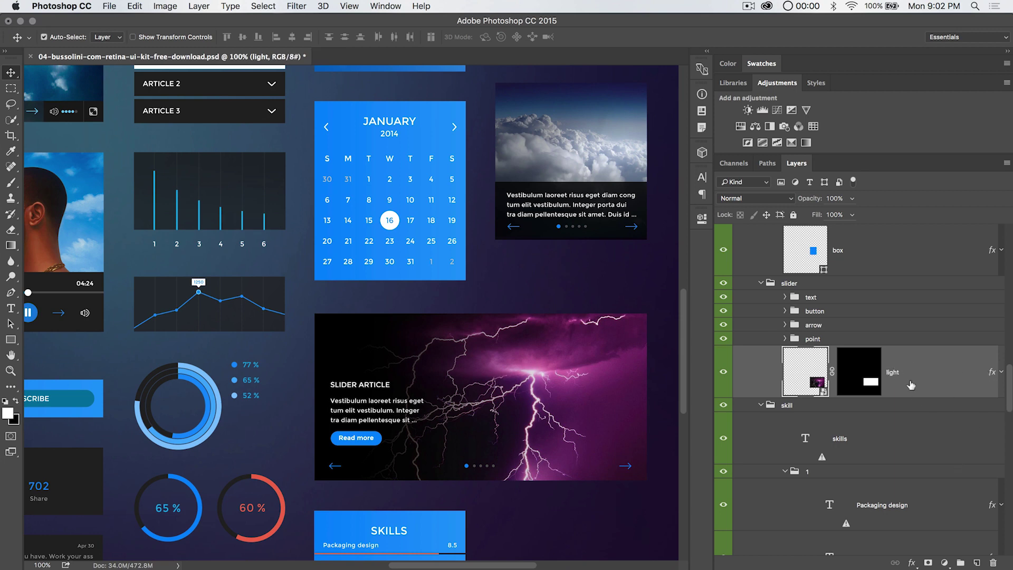
Step: Check the contents of the assets folder in Finder after the layer rename and return to Photoshop
key("super+Tab")
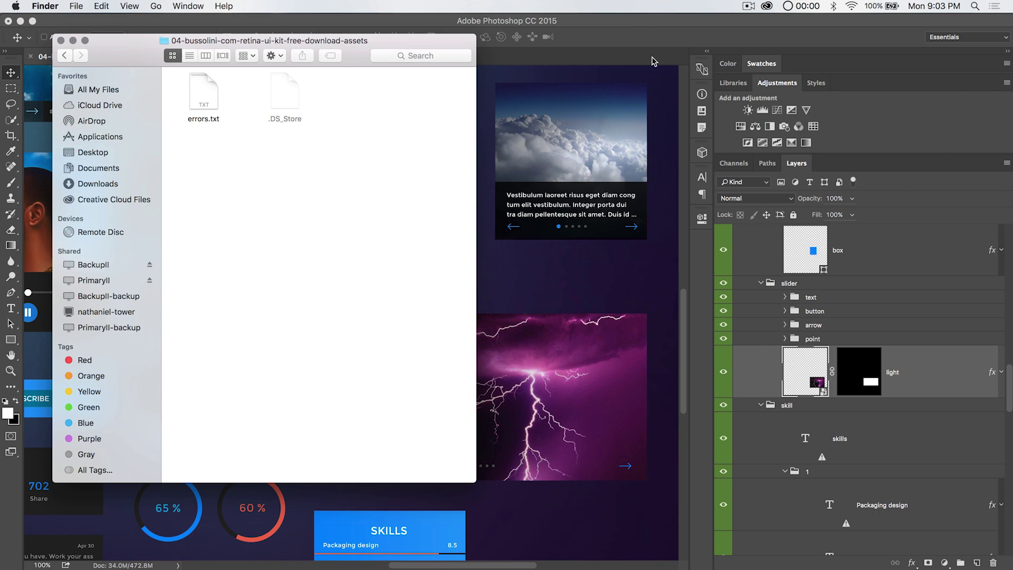
left_click(643, 36)
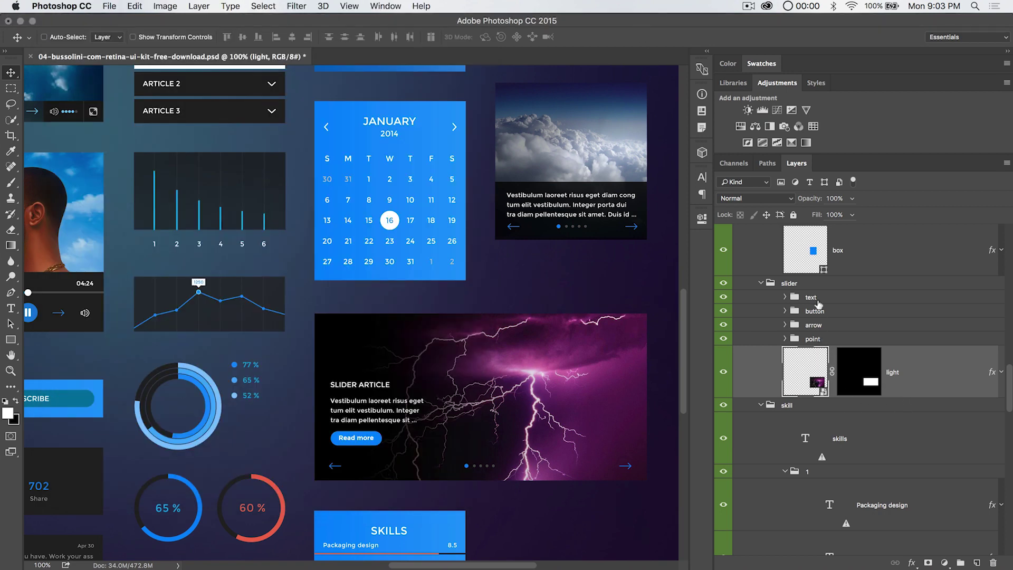
Step: Collapse the slider layer group and rename it as slider.png
left_click(812, 311)
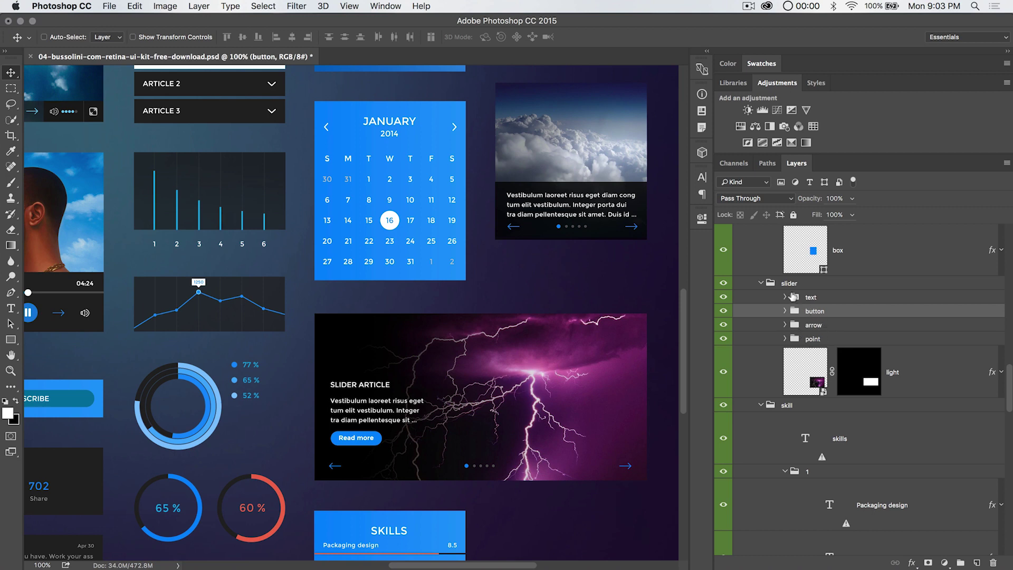
left_click(762, 282)
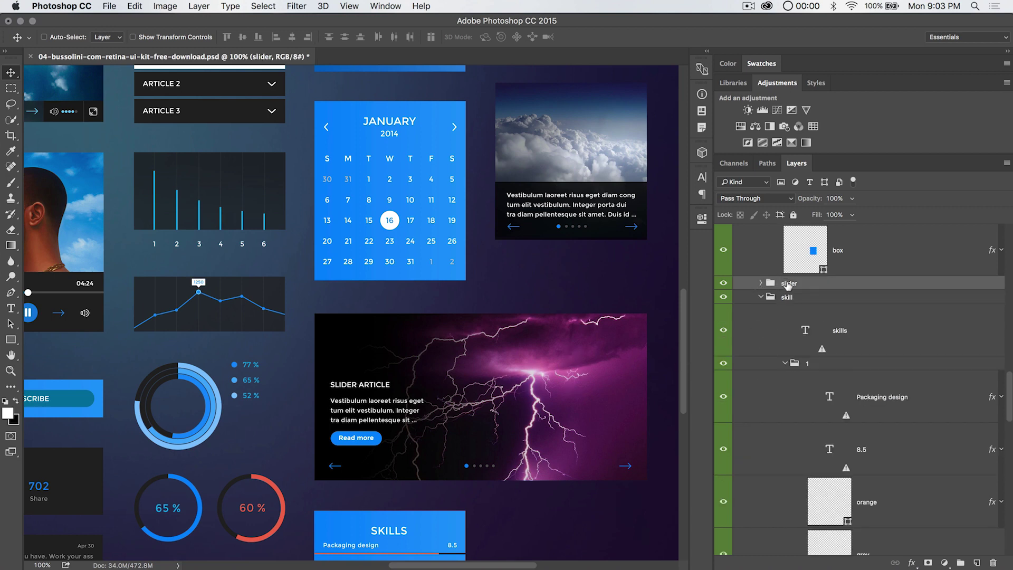
double_click(788, 283)
key("BackSpace")
type("slider")
key("Return")
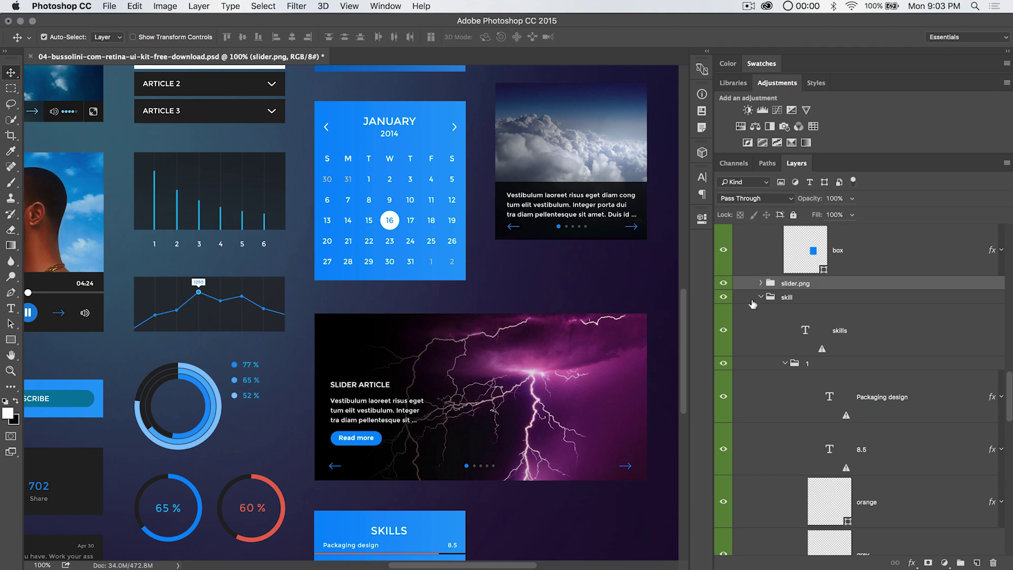
Step: Switch to Finder, preview the generated slider.png in the assets folder, and return to Photoshop
key("super+Tab")
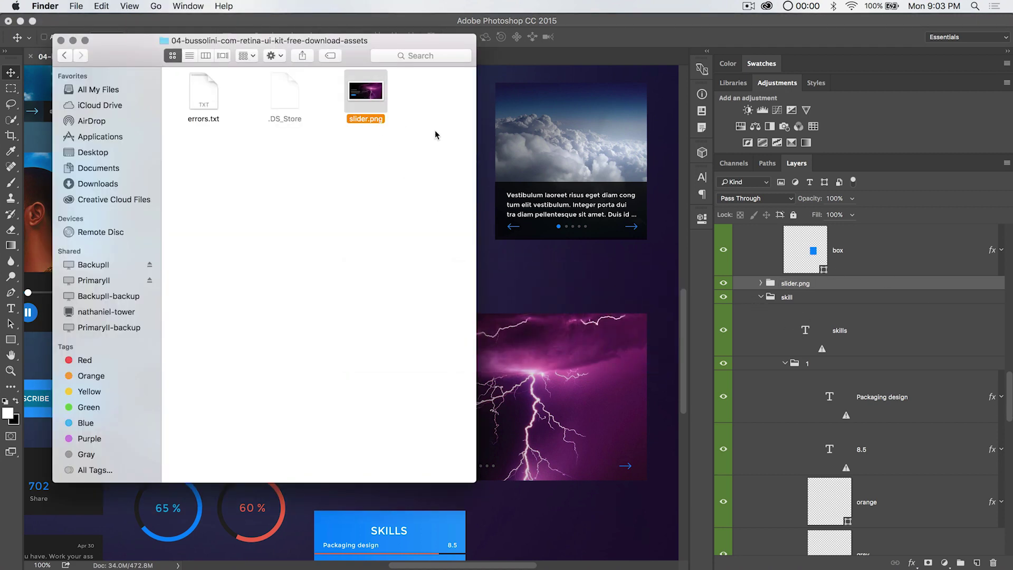
key("space")
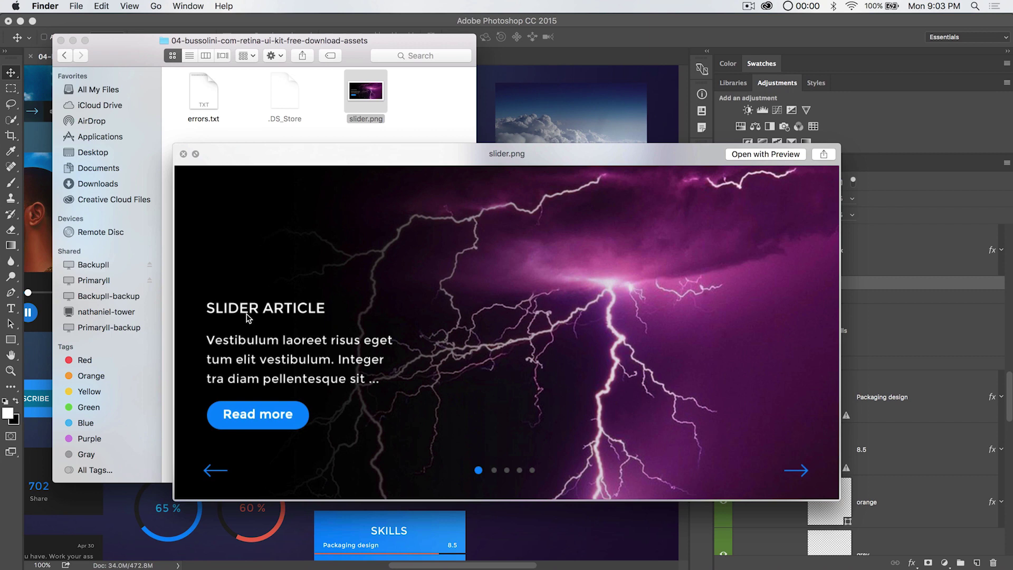
left_click(184, 154)
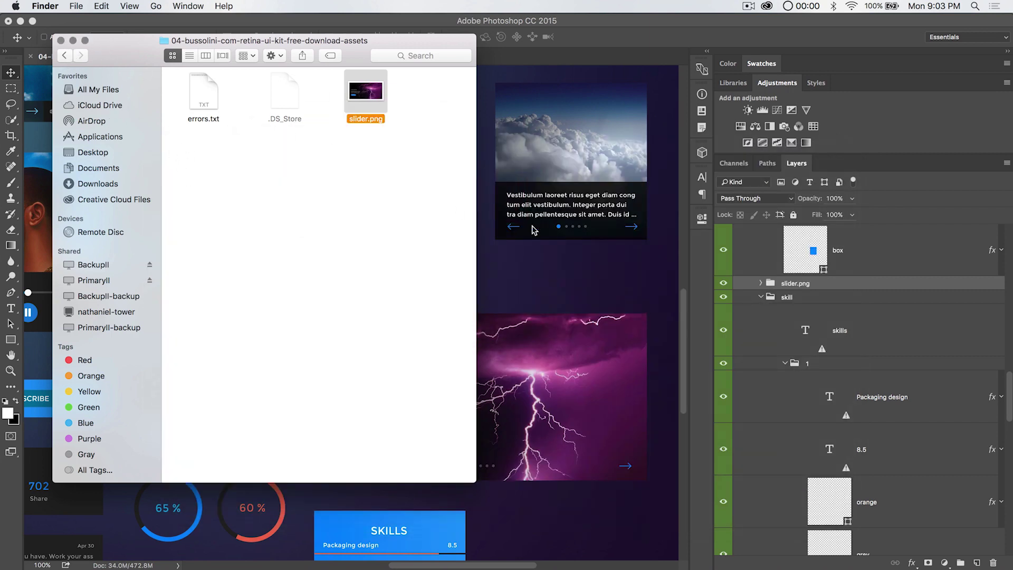
left_click(803, 285)
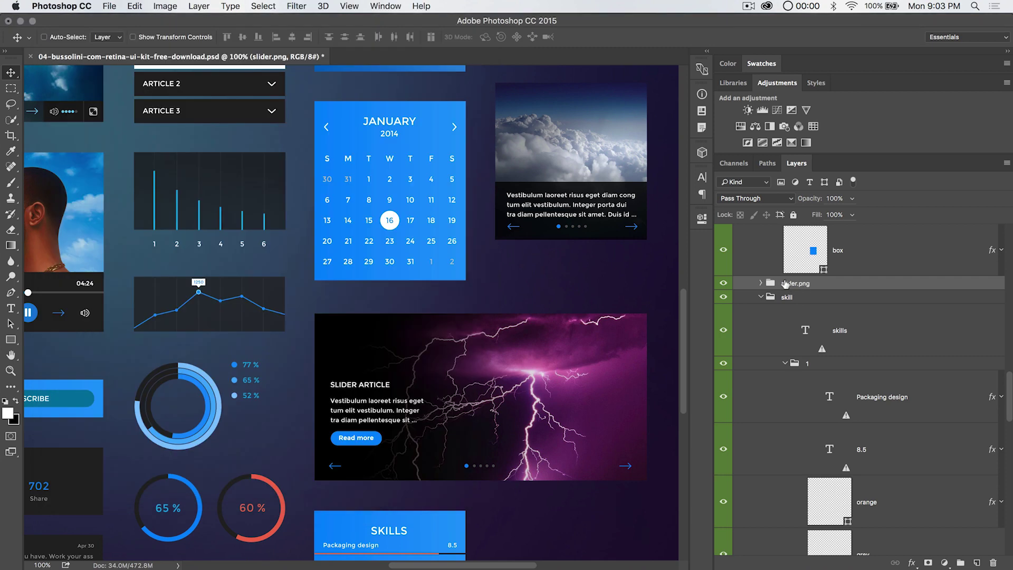
Step: Rename the slider.png group as 200% slider.png to export it at double size
double_click(791, 285)
left_click(782, 284)
type("200%")
key("Return")
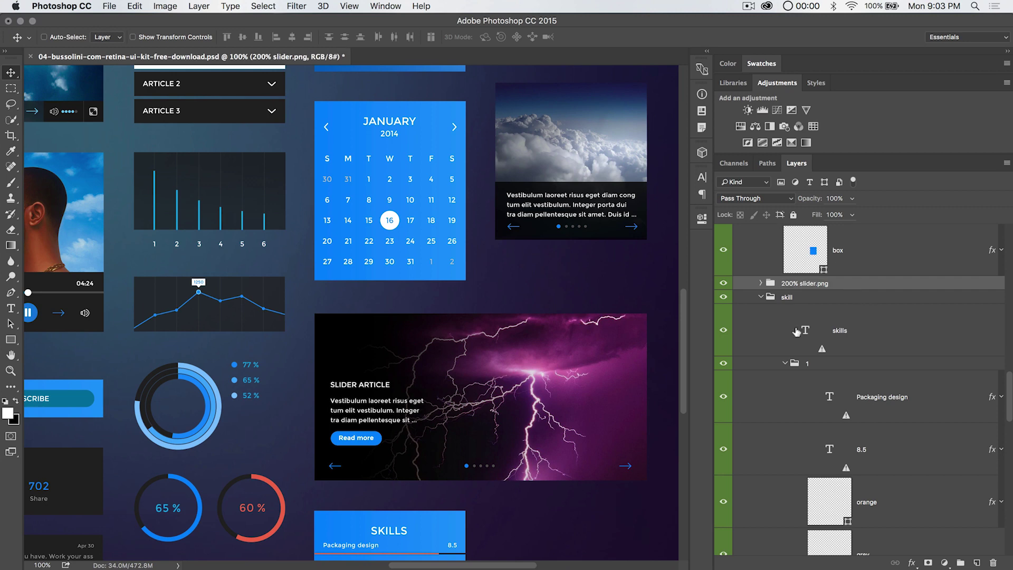
Step: Switch to Finder, preview the rescaled slider.png at its new size, and return to Photoshop
key("super")
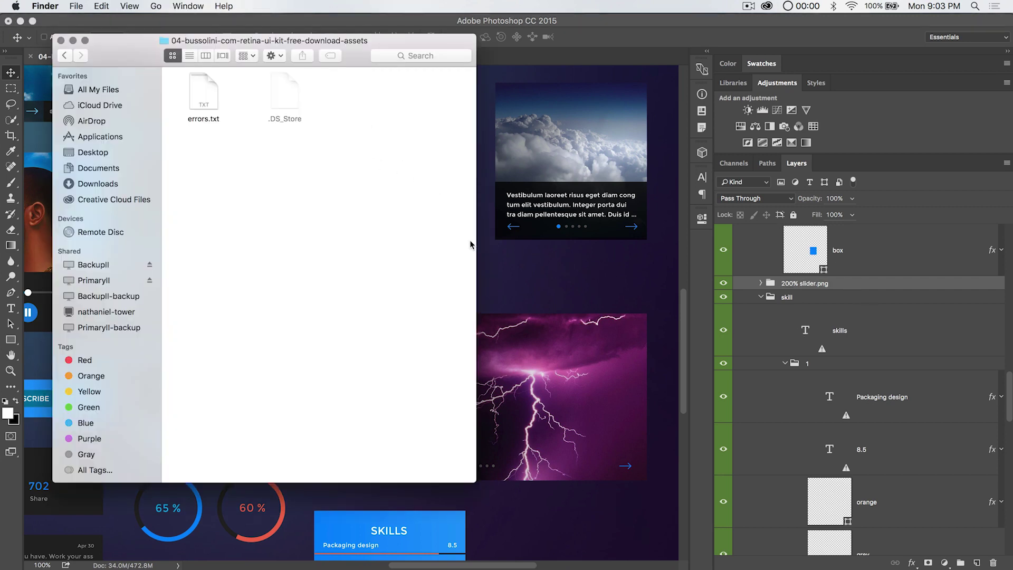
left_click(371, 100)
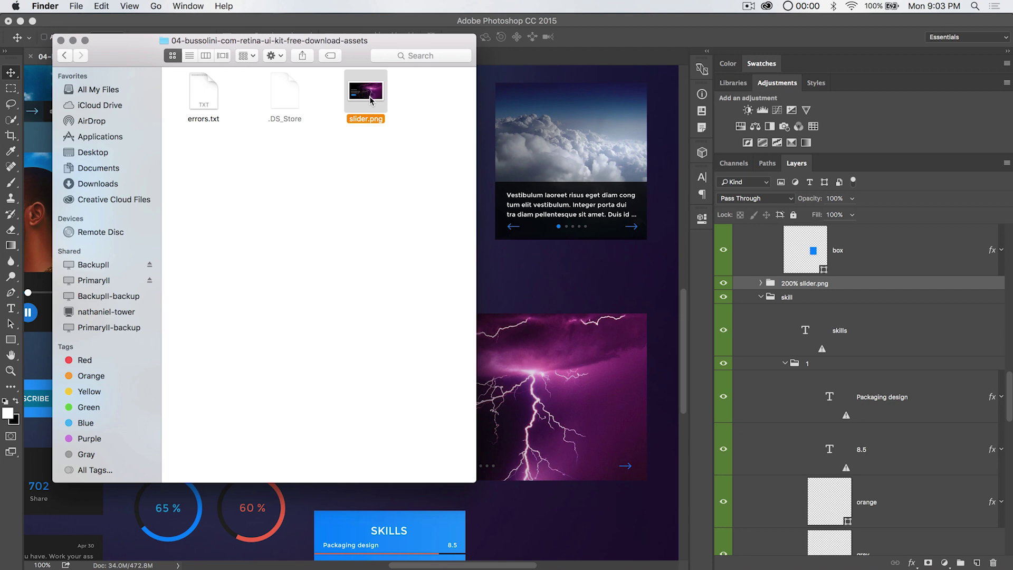
key("space")
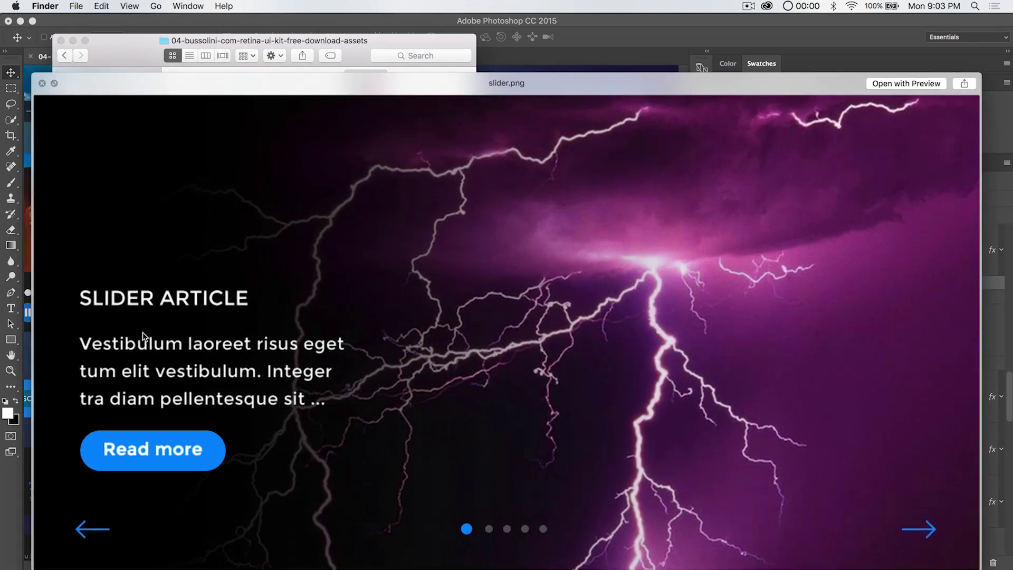
left_click_drag(366, 78, 358, 42)
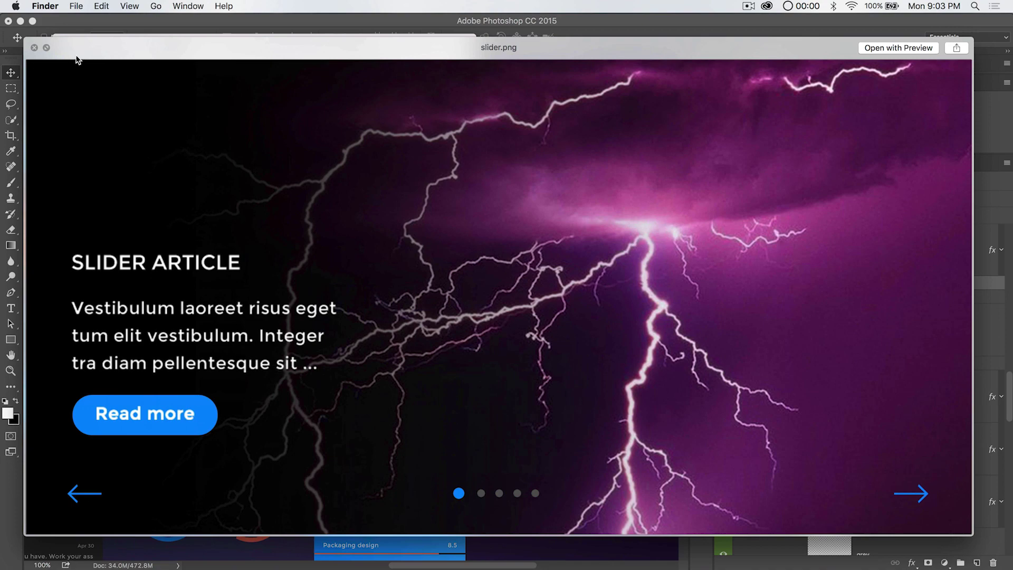
left_click(35, 48)
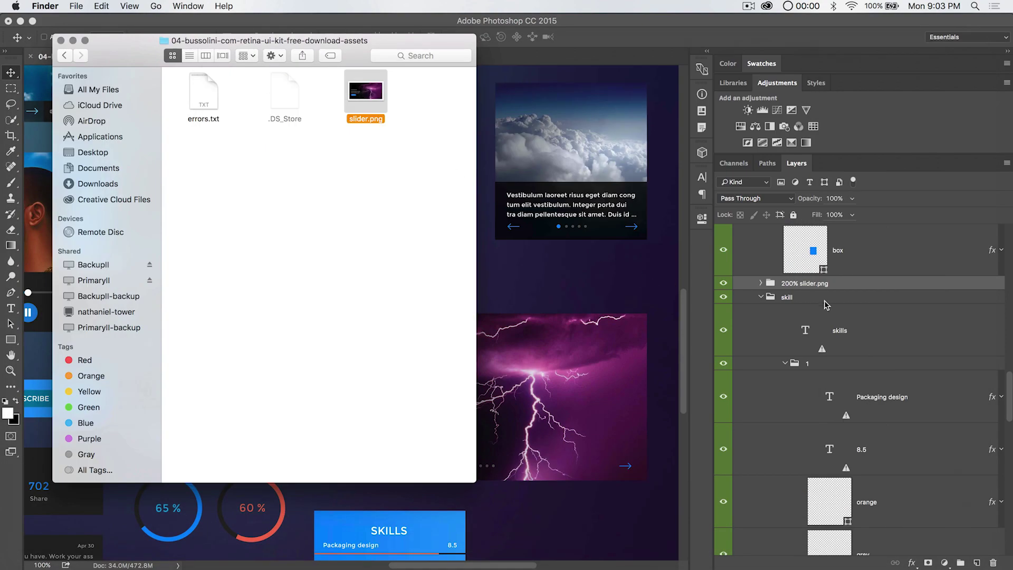
left_click(806, 285)
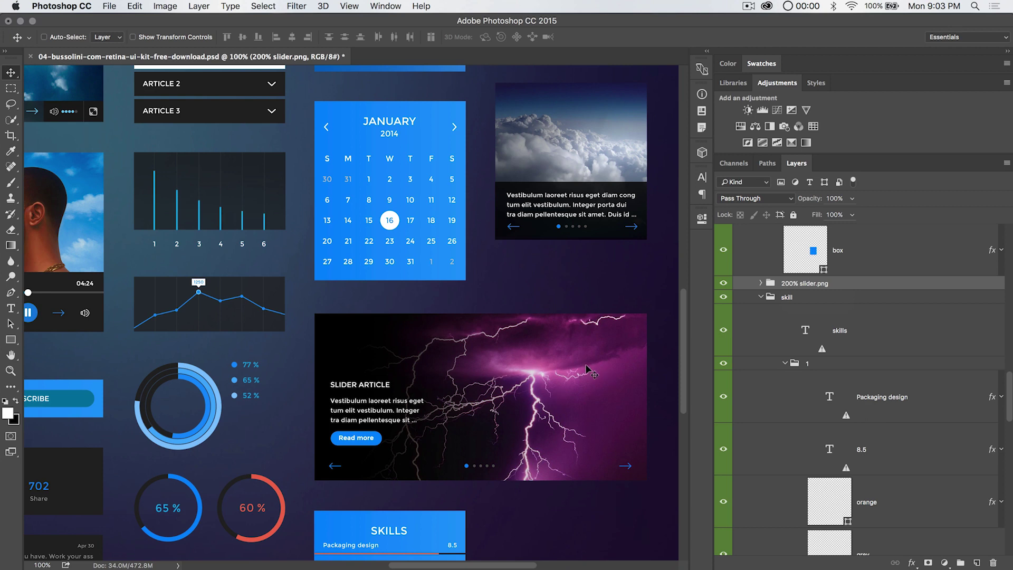
Step: Remove the 200% prefix from the slider group's name so that it reads slider.png
double_click(797, 283)
left_click(799, 283)
key("BackSpace")
key("BackSpace")
key("BackSpace")
key("BackSpace")
key("BackSpace")
key("Return")
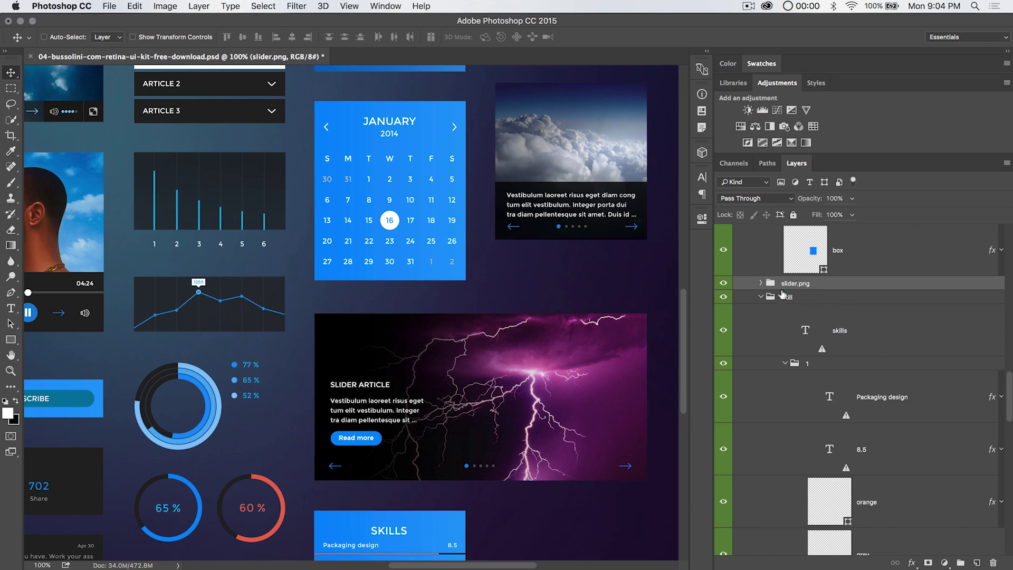
Step: Collapse the skill layer group and zoom the document out to 50% for an overview of the UI kit
left_click(817, 328)
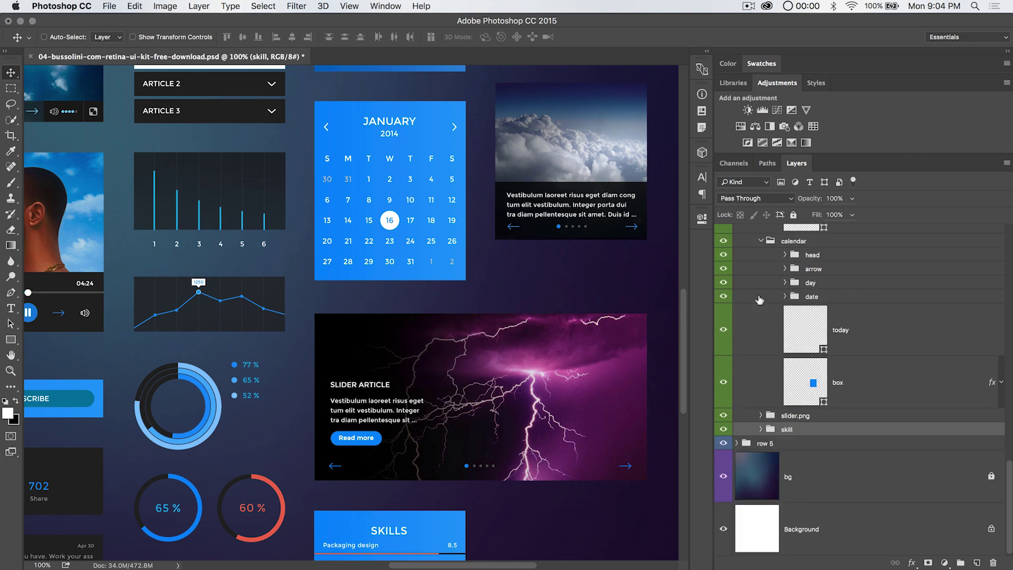
left_click(761, 297)
key("super+minus")
key("super+minus")
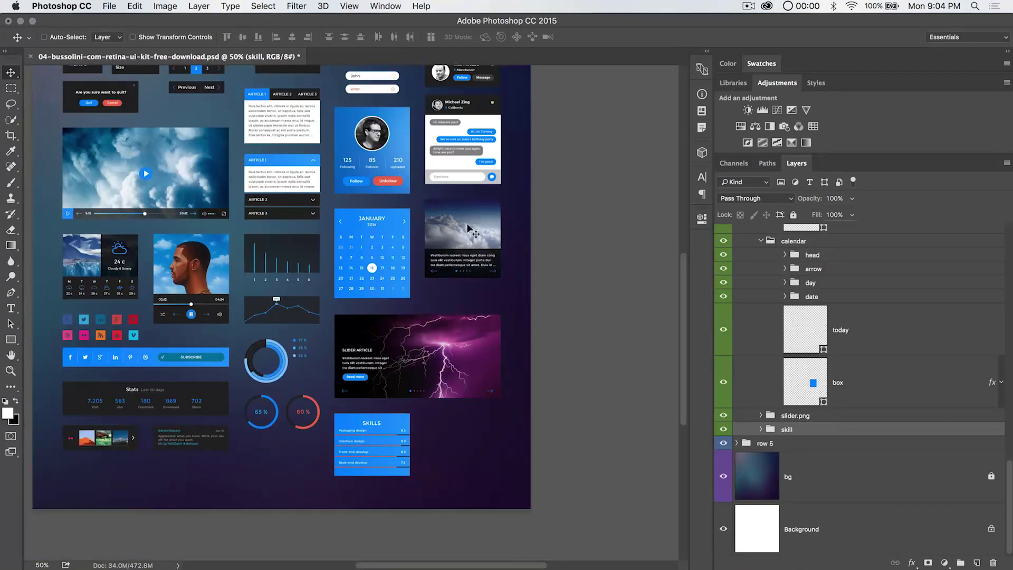
scroll(348, 229, "up", 4)
scroll(349, 230, "left", 4)
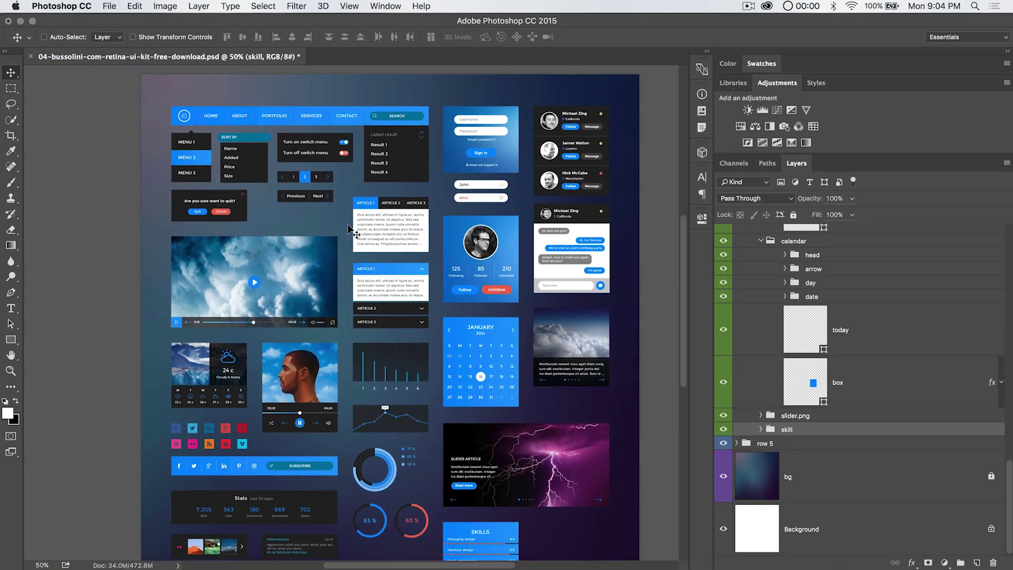
scroll(348, 229, "down", 1)
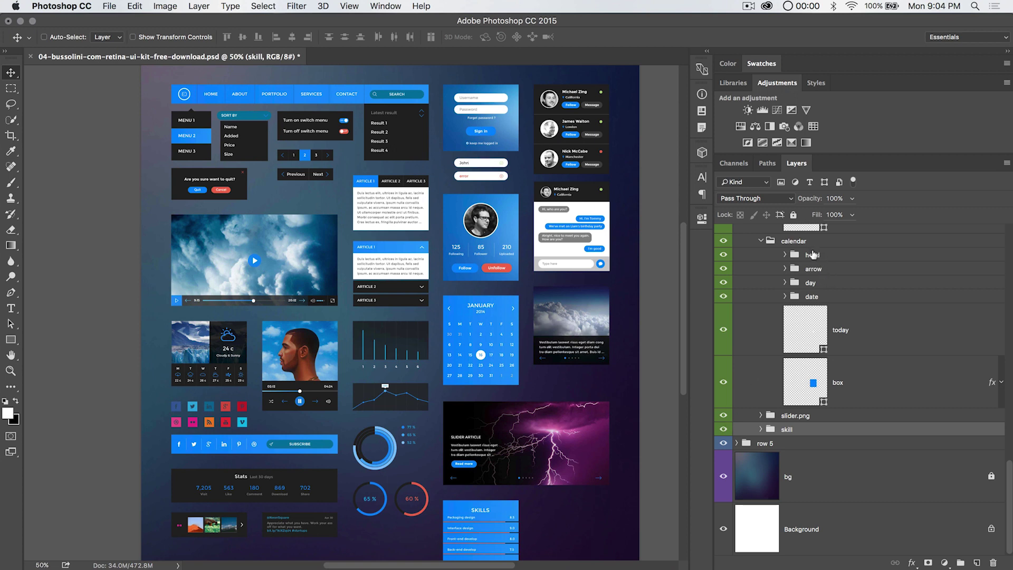
Step: Rename the calendar layer group as 50% calendar.jpg to export it at half size
left_click(796, 242)
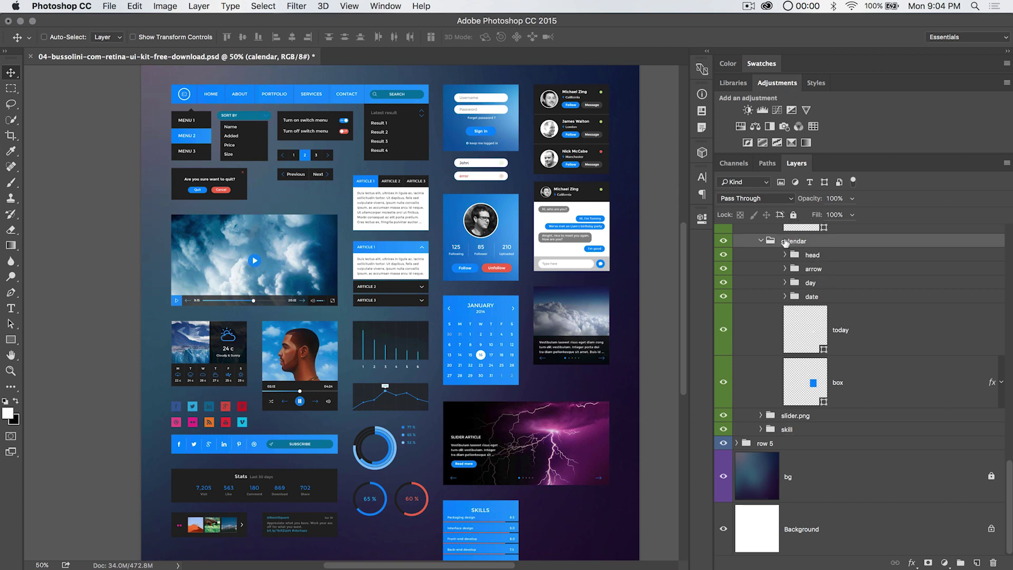
double_click(782, 239)
left_click(783, 242)
type("50%")
key("Return")
double_click(822, 242)
key("Right")
key("Return")
Step: Switch to Finder, preview the generated calendar.jpg in the assets folder, and return to Photoshop
key("super+Tab")
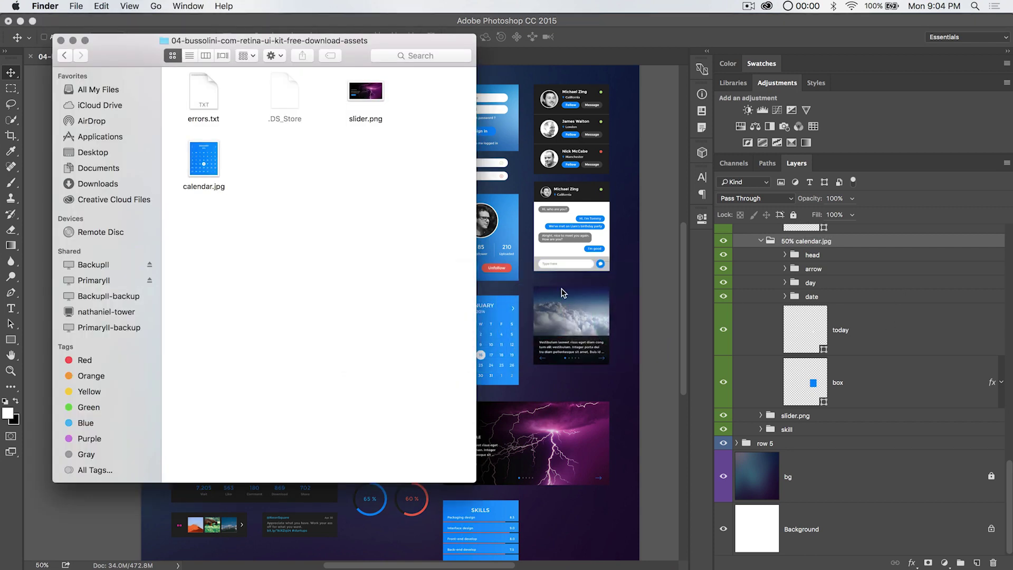
left_click(203, 160)
key("space")
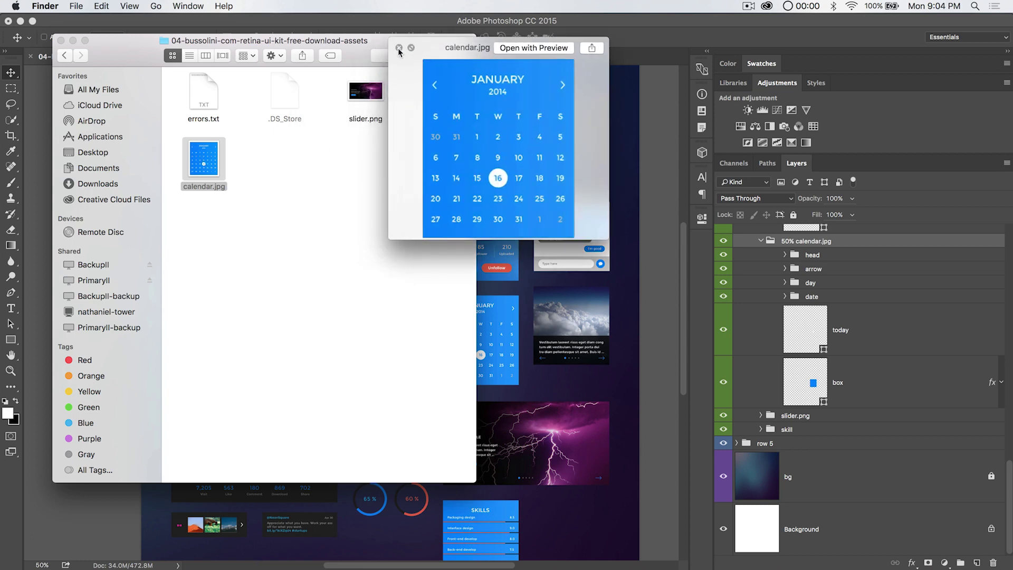
left_click(398, 48)
left_click(817, 241)
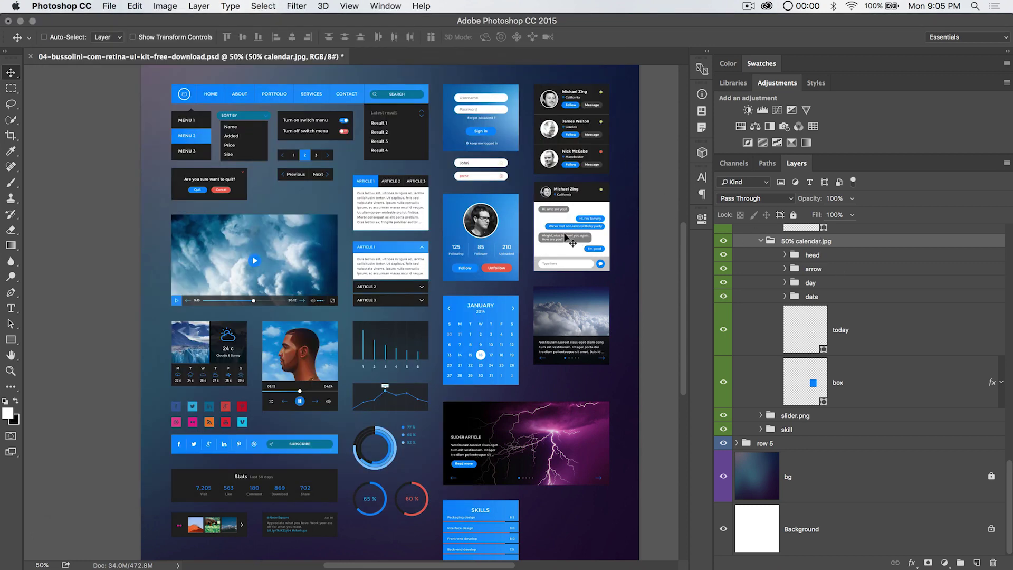